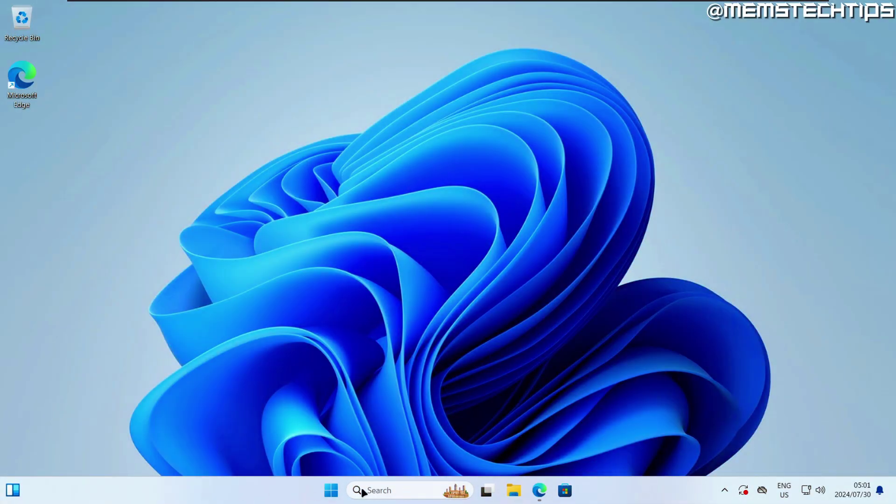
Open the Start menu to launch Edge and reach translucenttb.com.
left_click(331, 490)
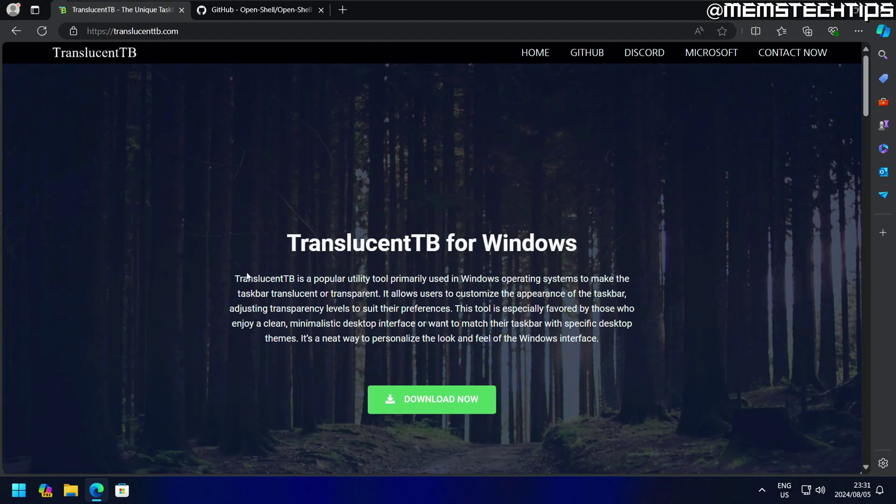
Highlight the 'taskbar translucent or transparent' phrase and the heading, then follow Download Now.
left_click_drag(238, 294, 381, 294)
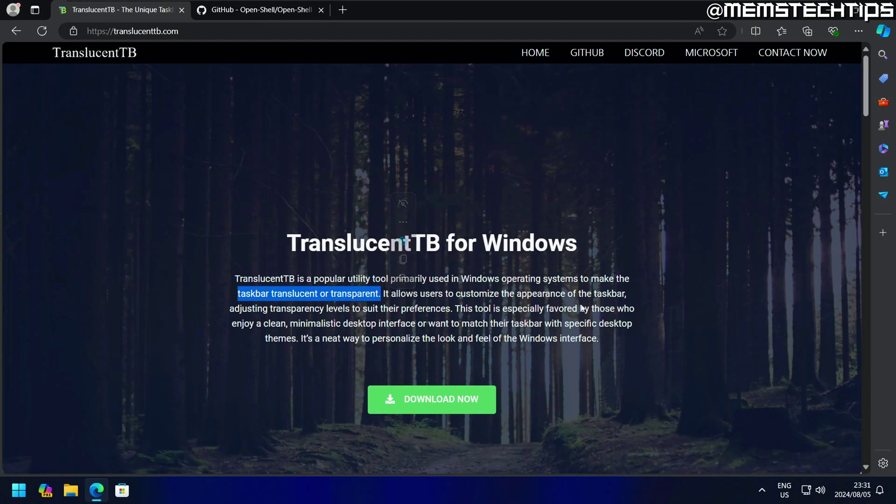
left_click(461, 305)
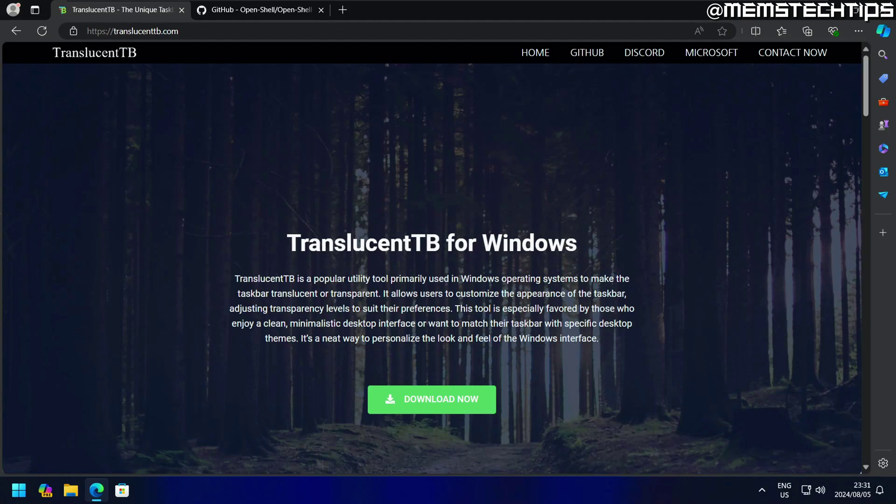
left_click_drag(288, 248, 593, 246)
left_click(592, 260)
scroll(471, 361, "down", 3)
left_click(485, 289)
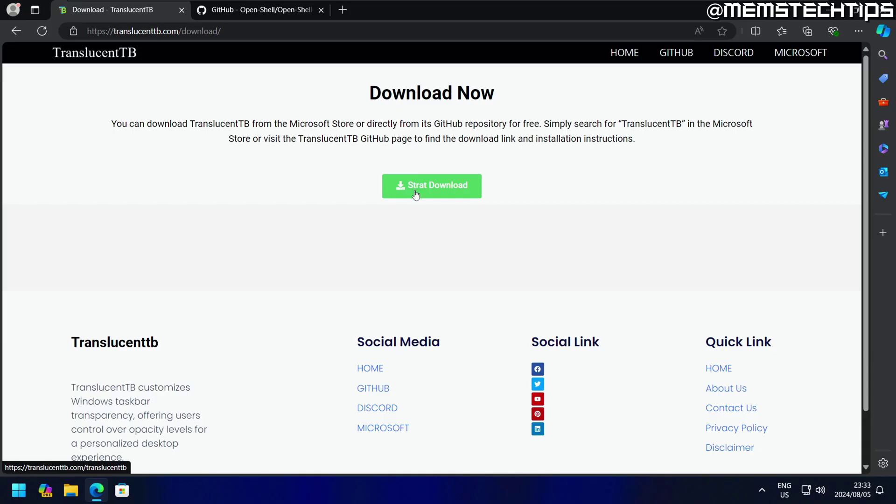
Download translucenttb-2023-2.msixbundle, open it and install TranslucentTB via App Installer.
left_click(418, 279)
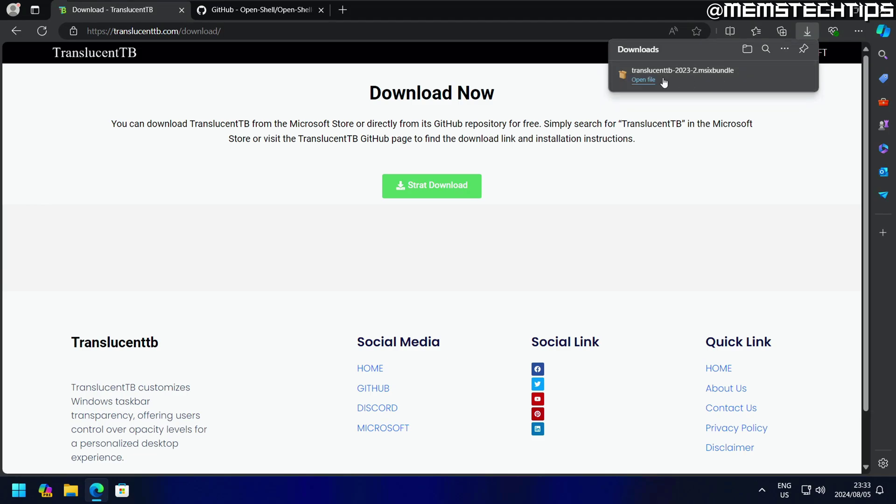
left_click(644, 80)
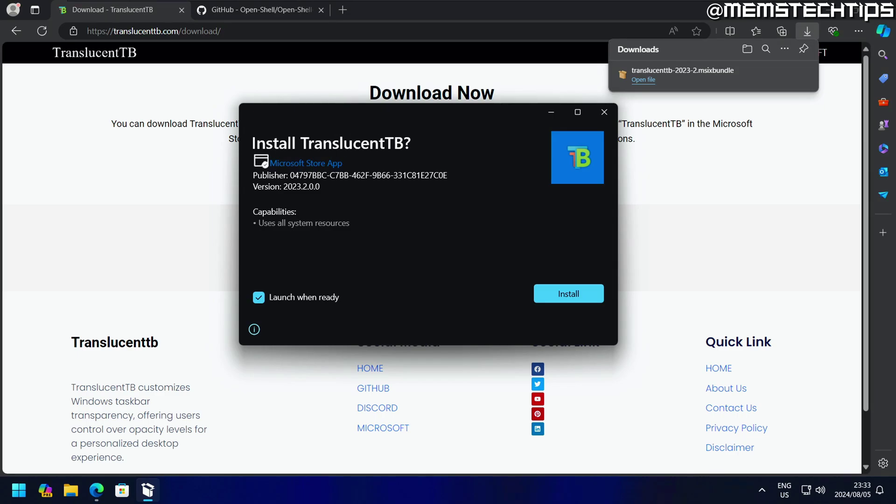
left_click(582, 294)
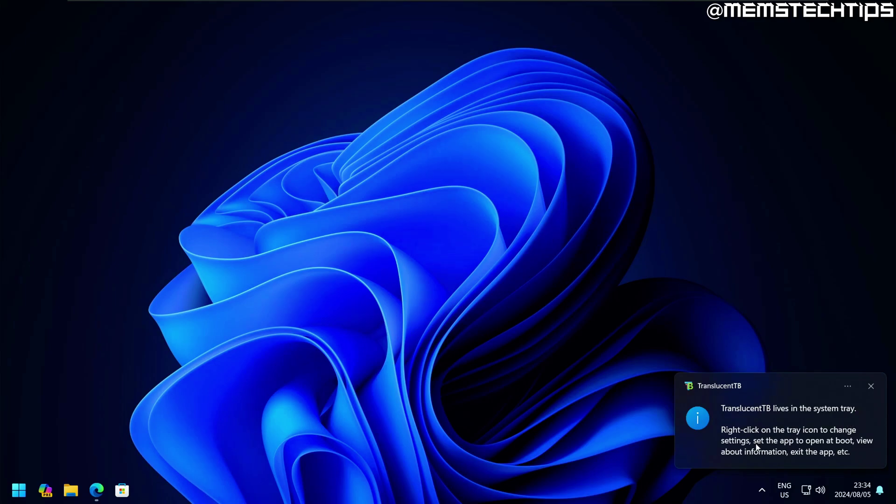
Dismiss the TranslucentTB notice, open and close Start, and expand the hidden tray icons.
left_click(872, 387)
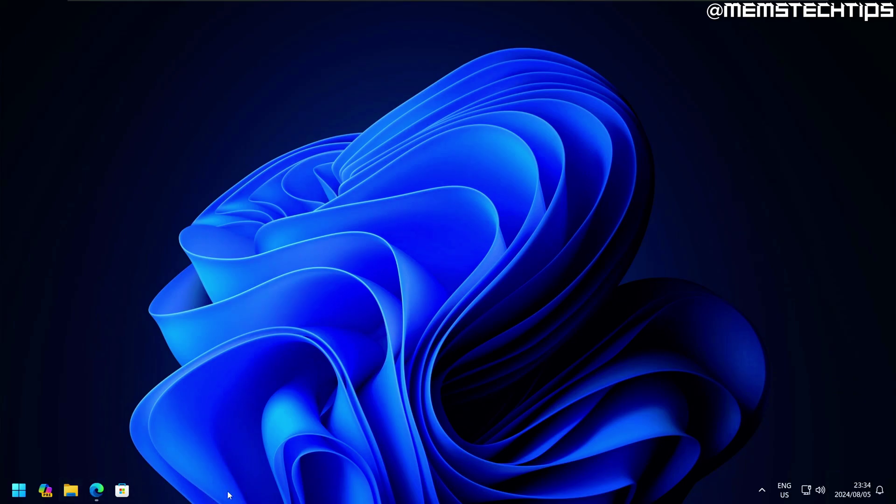
left_click(21, 493)
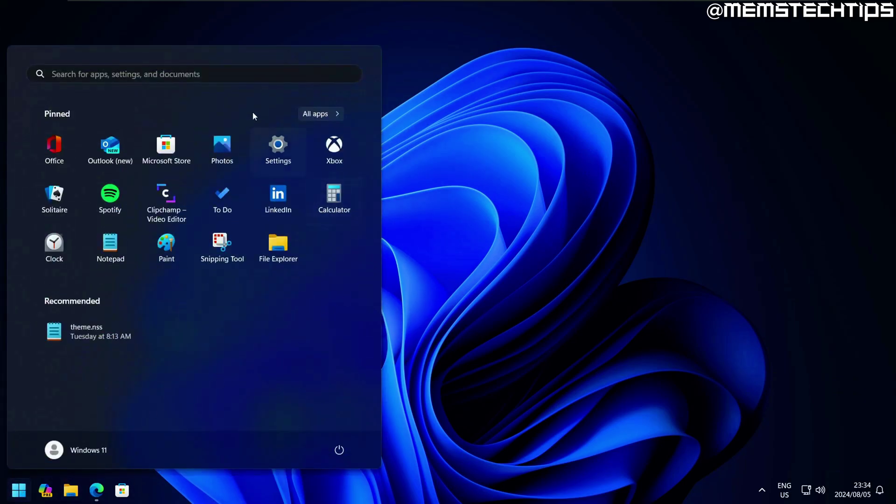
left_click(24, 497)
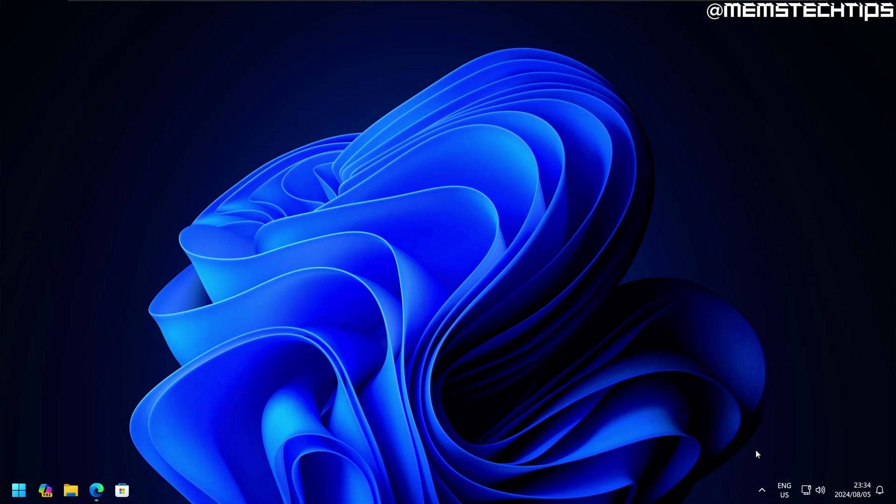
left_click(762, 492)
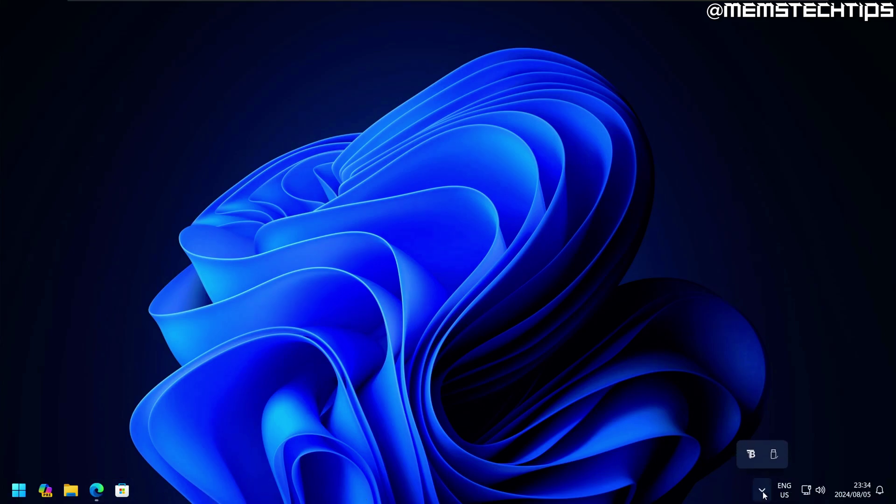
Turn Show taskbar border on and then off again in TranslucentTB's Desktop settings.
right_click(751, 455)
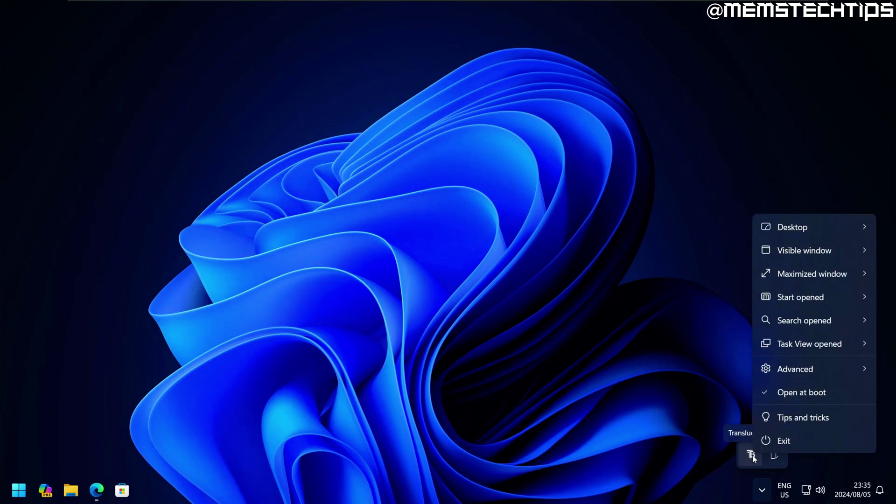
mouse_move(810, 227)
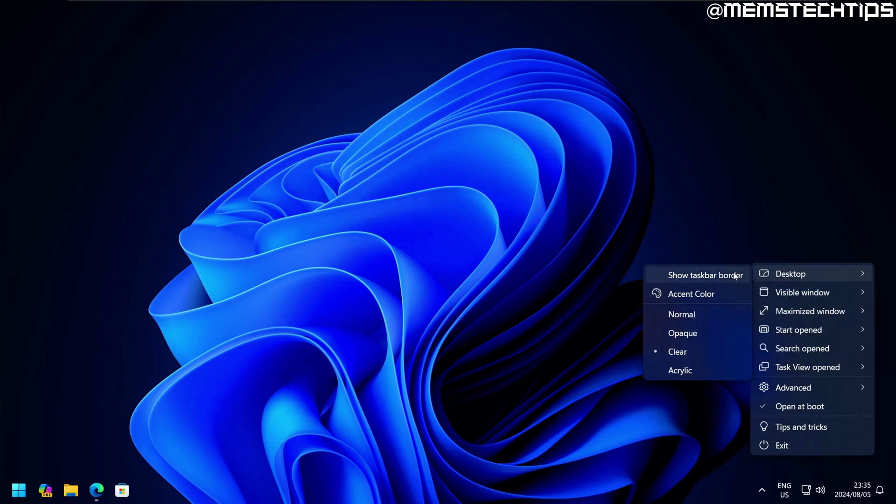
left_click(674, 279)
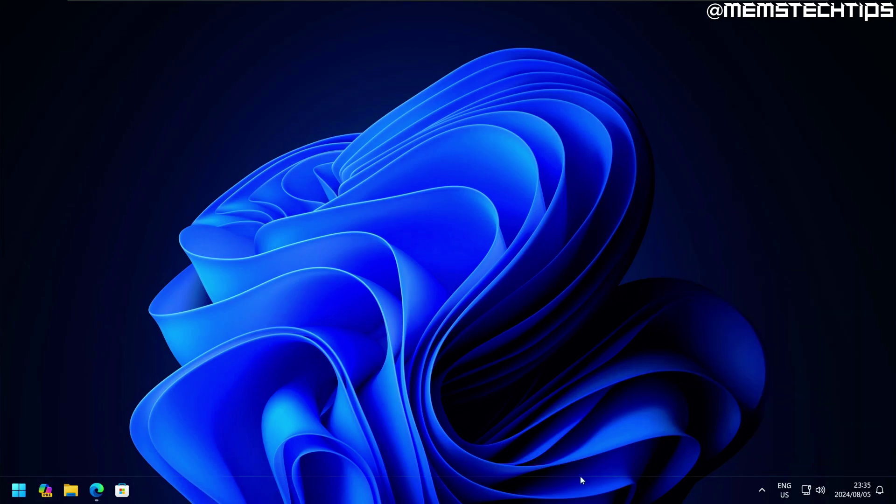
left_click(765, 489)
right_click(746, 463)
mouse_move(791, 269)
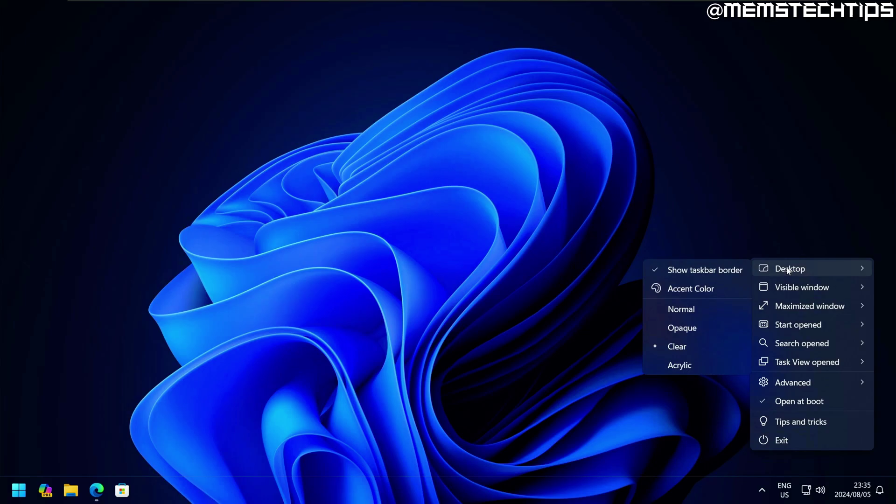
left_click(692, 271)
Set the desktop taskbar to Normal, then Opaque, and compare it with Start open.
left_click(762, 490)
right_click(746, 462)
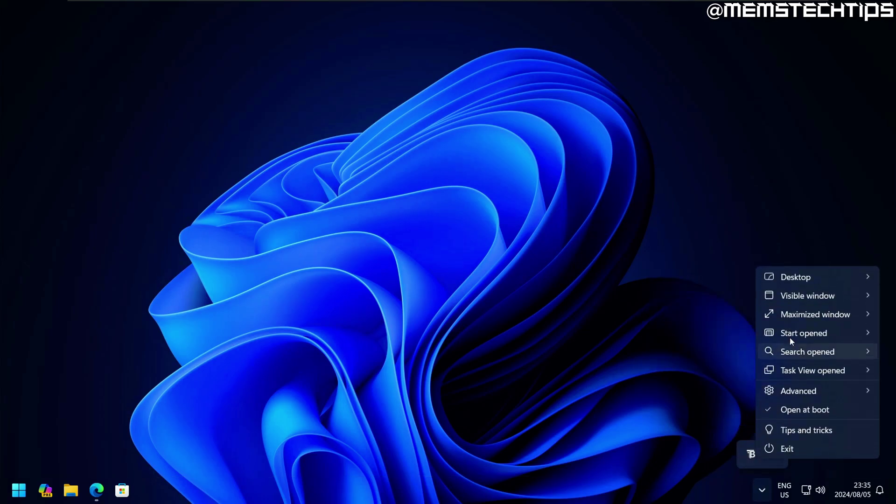
mouse_move(765, 276)
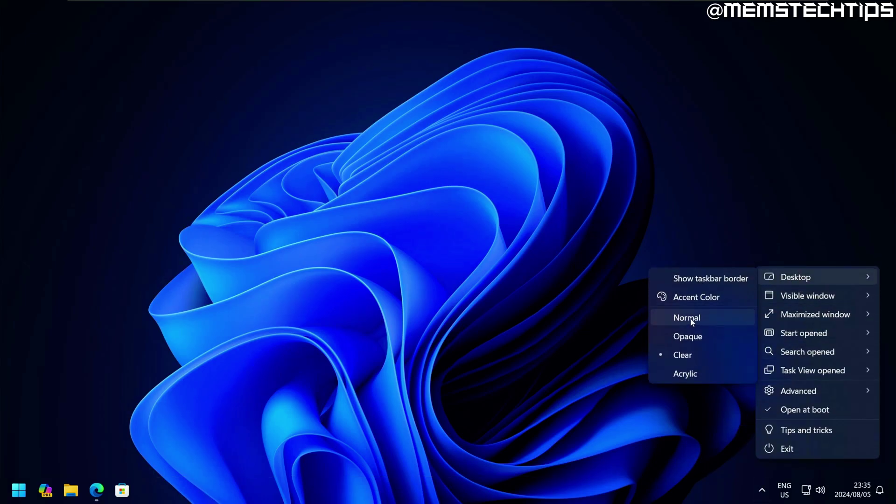
left_click(714, 319)
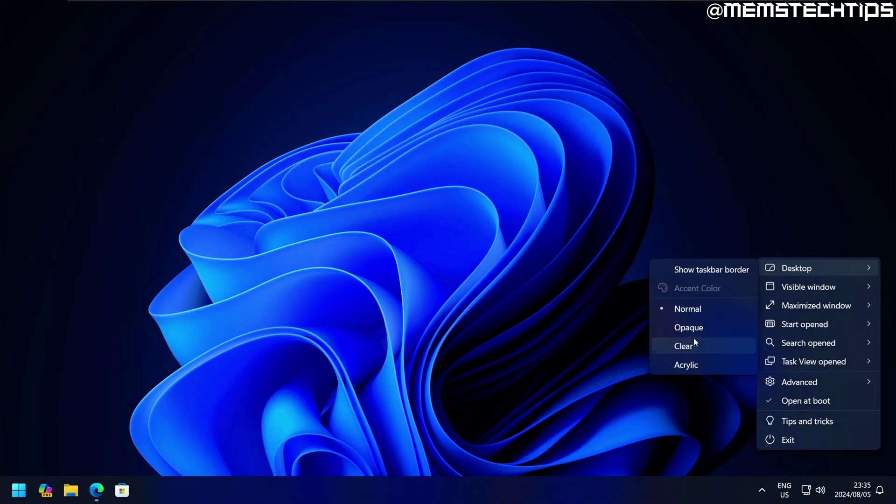
left_click(695, 337)
left_click(19, 490)
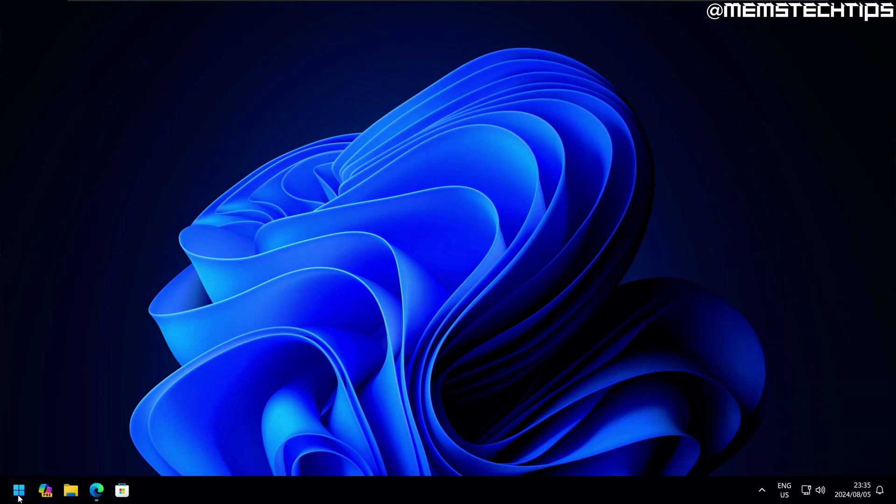
left_click(506, 502)
Switch the desktop taskbar style to Acrylic, then finally to Clear.
left_click(762, 490)
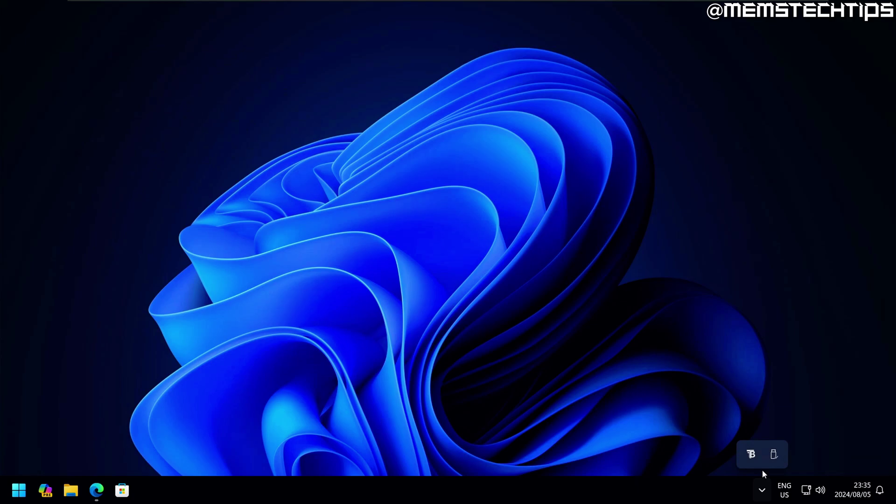
right_click(752, 467)
mouse_move(778, 268)
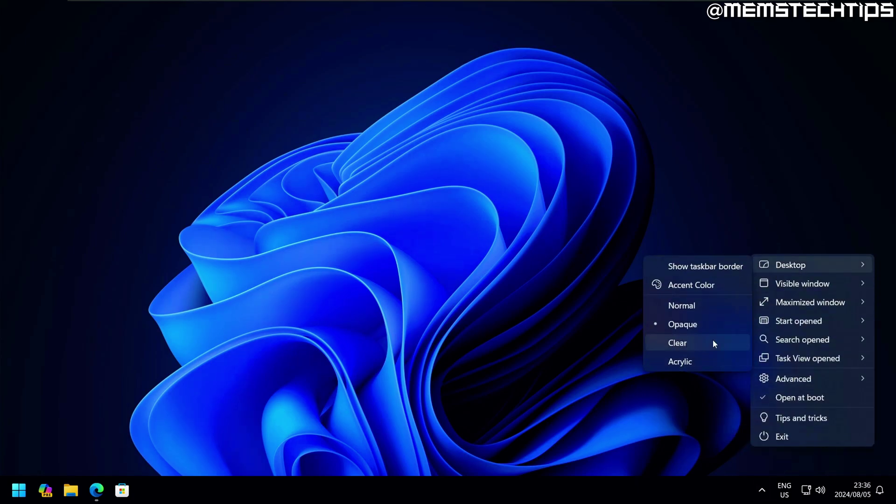
left_click(705, 363)
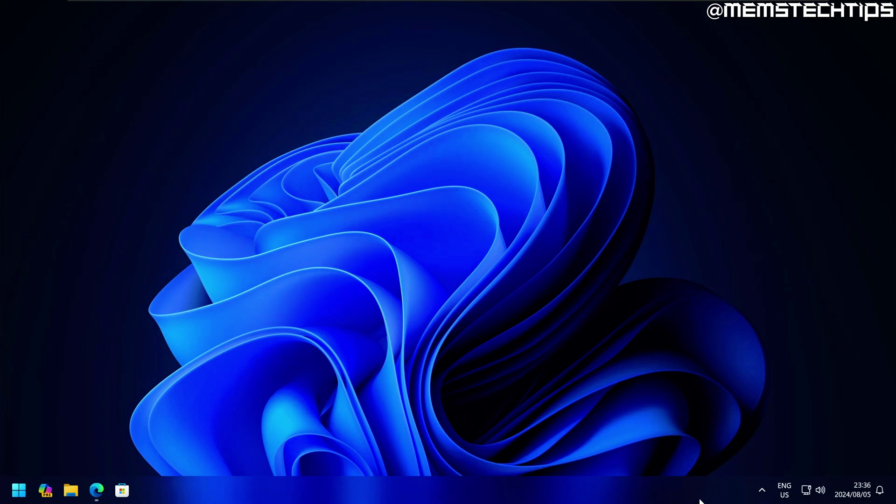
left_click(762, 490)
right_click(757, 476)
mouse_move(789, 266)
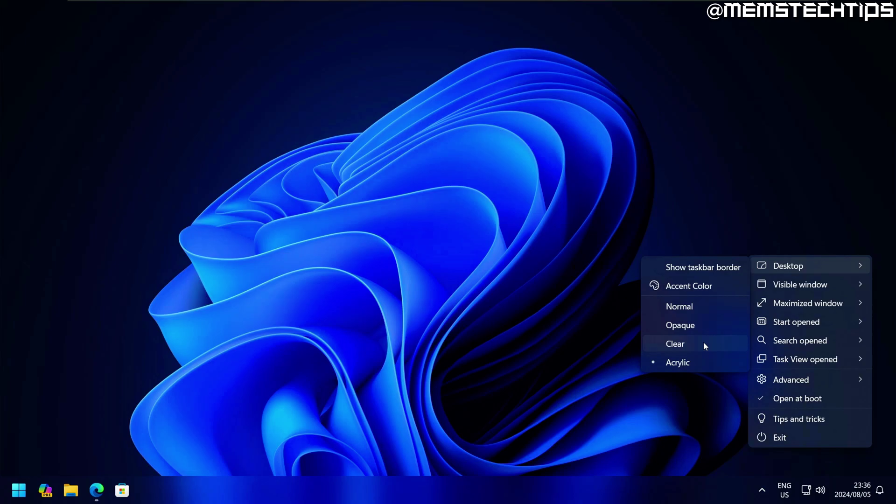
left_click(704, 344)
left_click(762, 490)
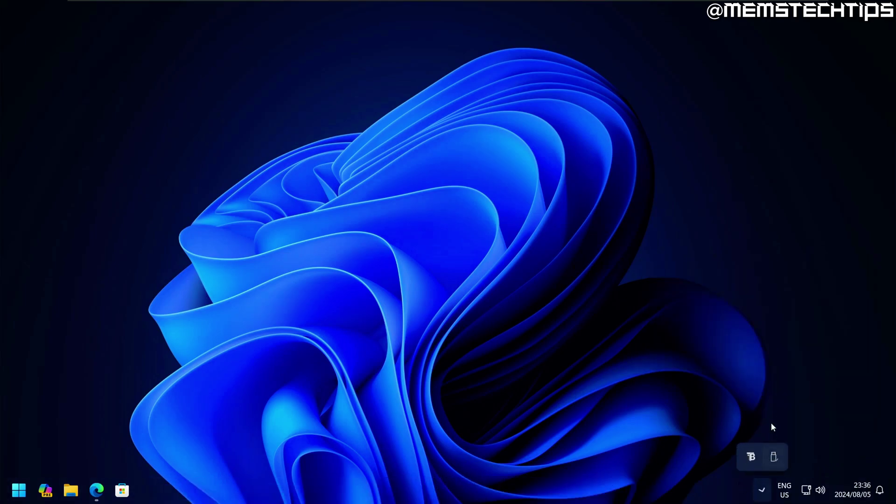
Toggle TranslucentTB's Open at boot option, then bring up Start to preview the clear taskbar.
right_click(747, 455)
mouse_move(791, 292)
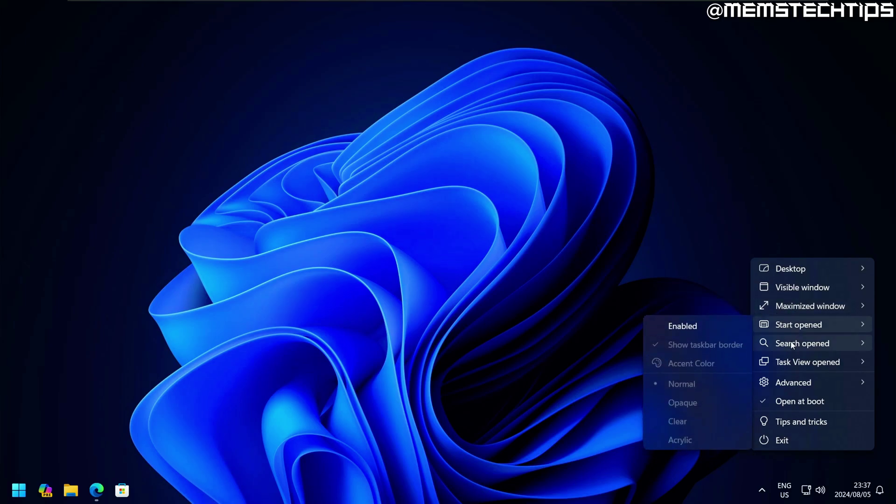
mouse_move(788, 351)
mouse_move(803, 385)
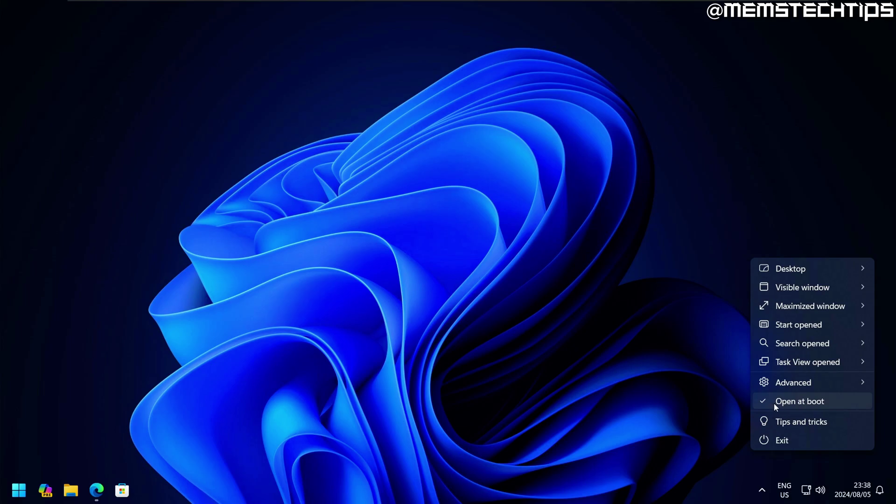
left_click(767, 402)
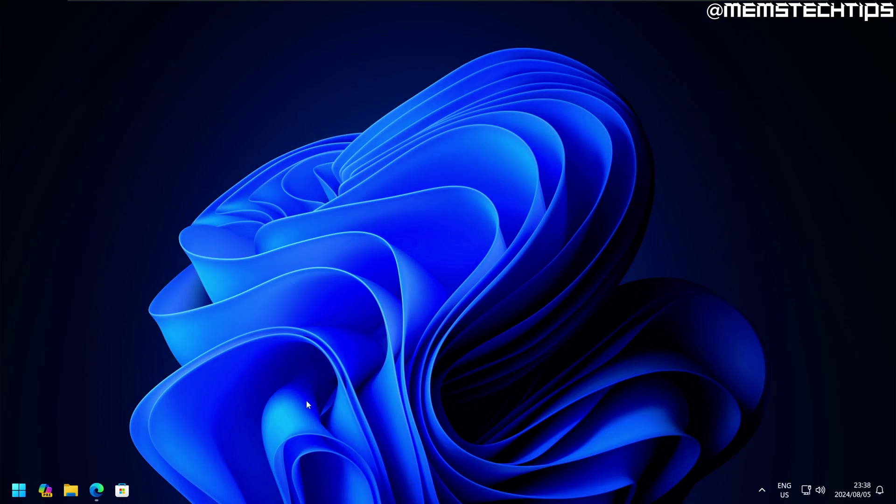
key("super")
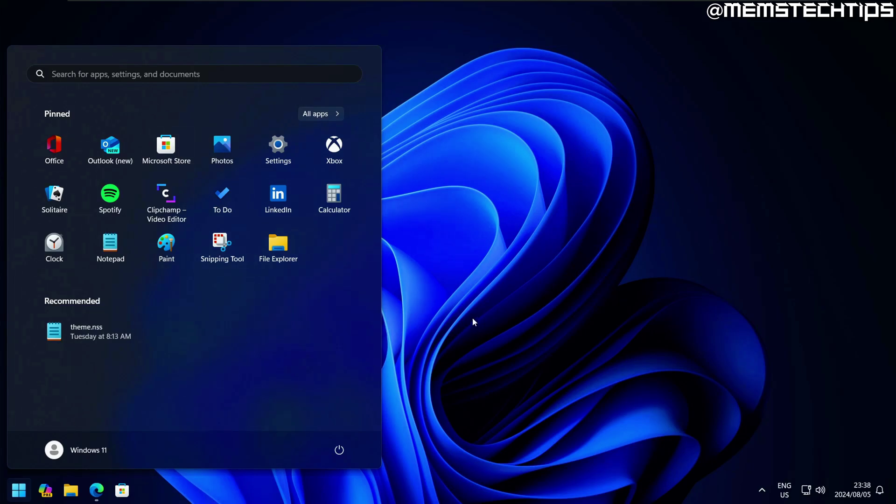
Close Start, return to Edge and go to the Open-Shell-Menu GitHub page.
left_click(457, 291)
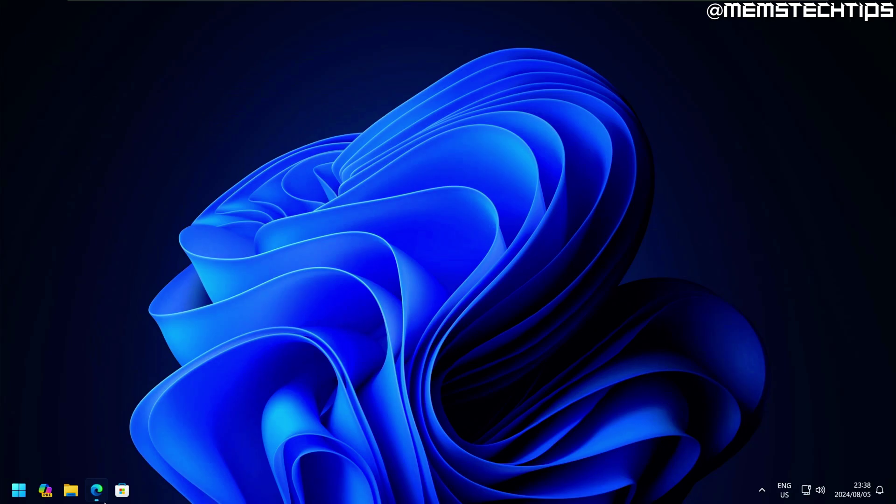
left_click(98, 492)
left_click(262, 9)
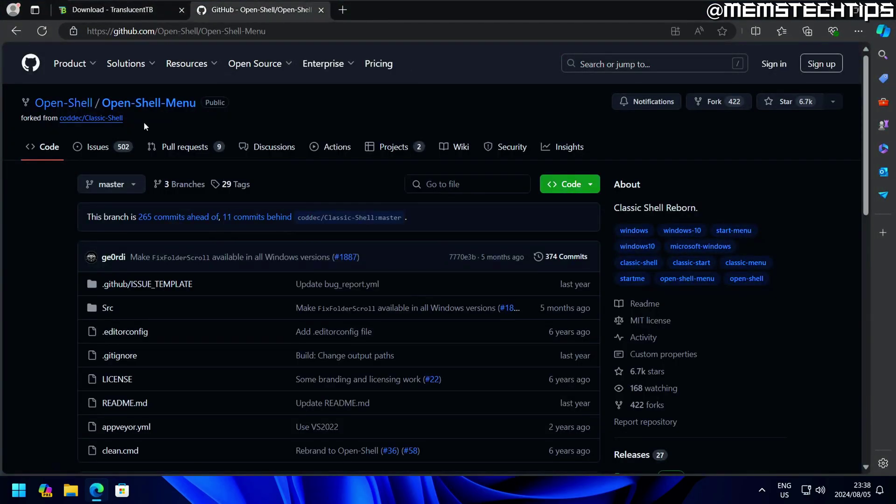
key("alt+Left")
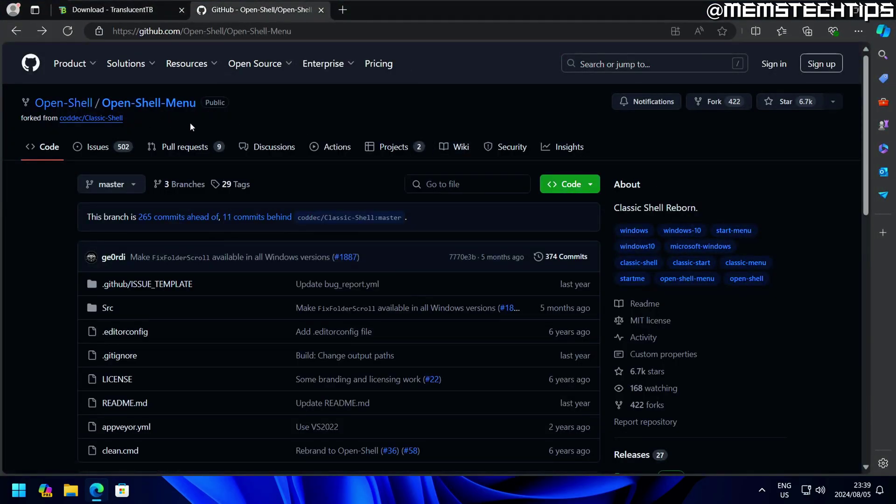
Open the 4.4.191 release and download OpenShellSetup_4_4_191.exe from its Assets.
scroll(818, 185, "down", 5)
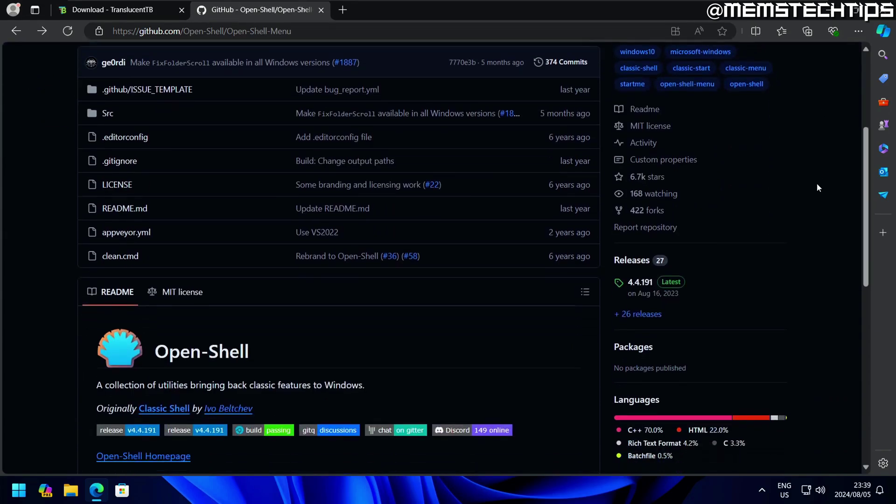
left_click(640, 186)
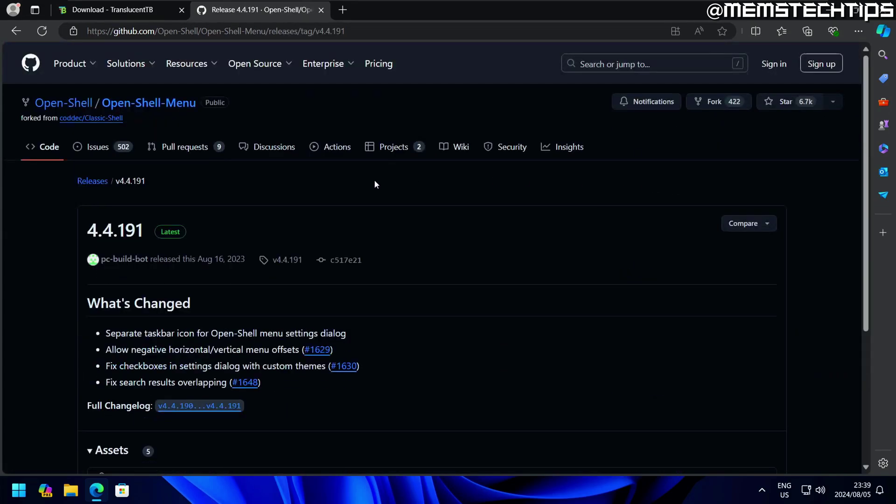
scroll(368, 179, "down", 1)
scroll(411, 177, "down", 3)
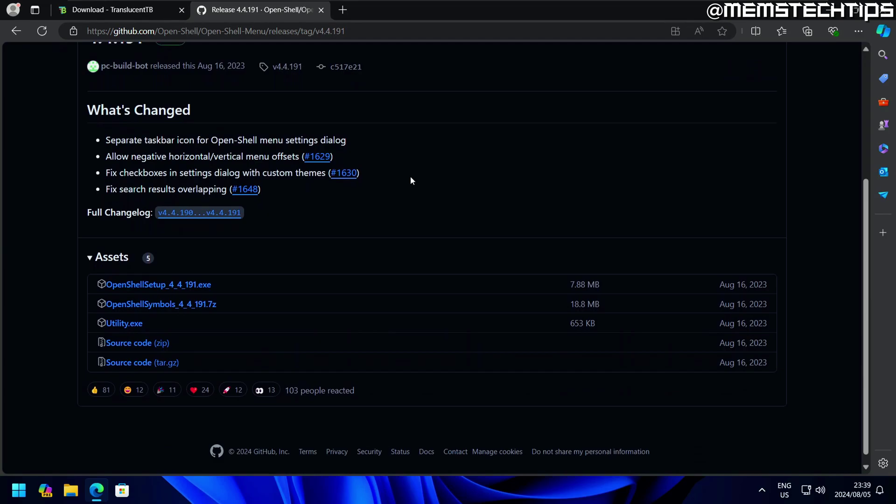
left_click(192, 276)
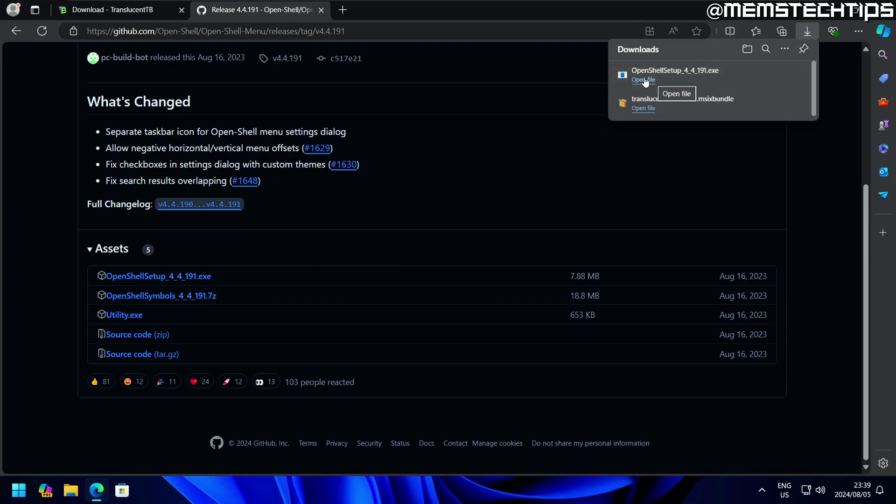
Run OpenShellSetup_4_4_191.exe, accept the licence, install, finish the wizard and show the desktop.
left_click(644, 80)
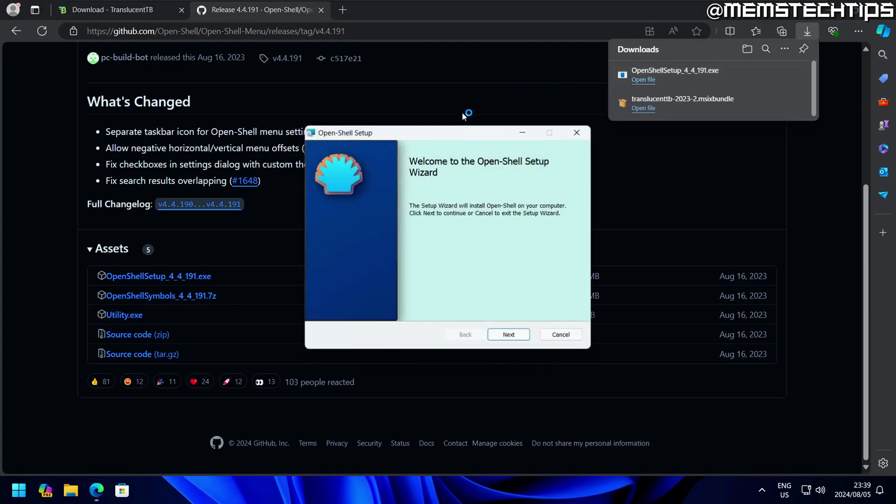
left_click(509, 335)
left_click(395, 308)
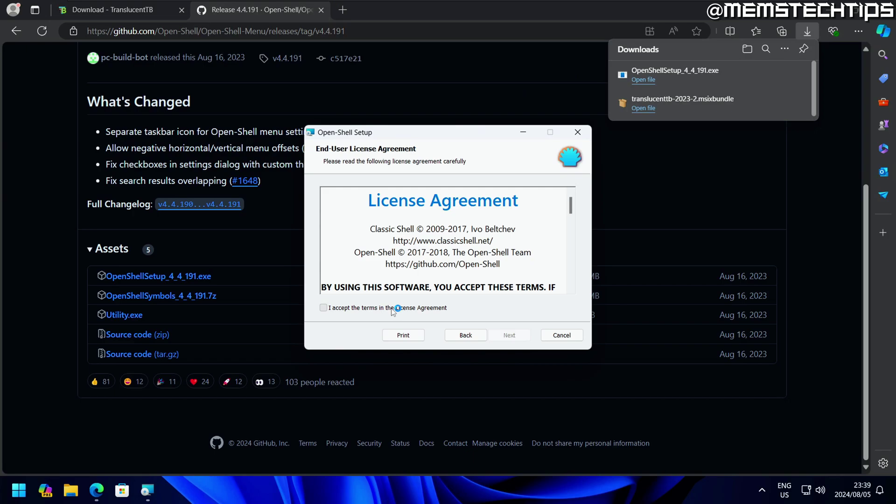
left_click(513, 335)
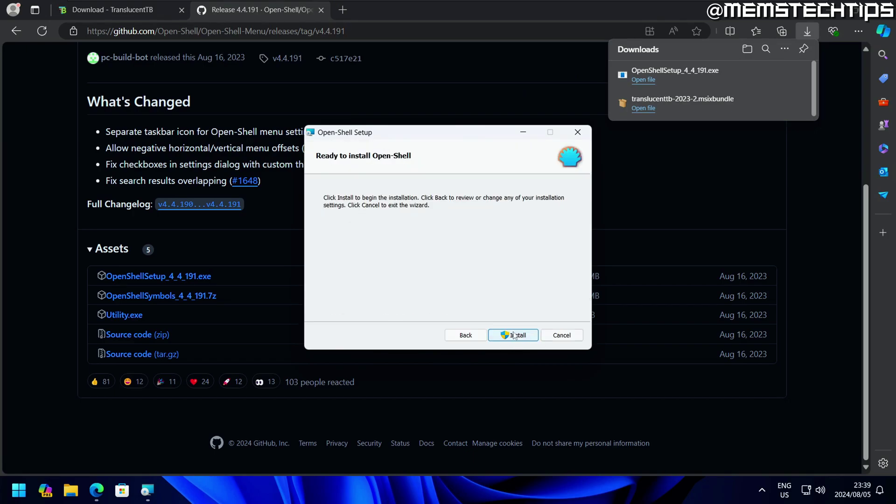
left_click(516, 335)
left_click(388, 354)
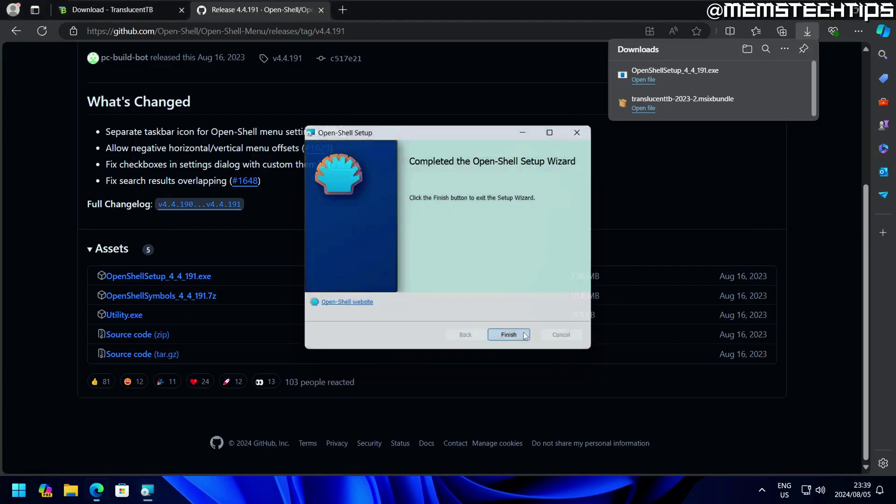
key("Return")
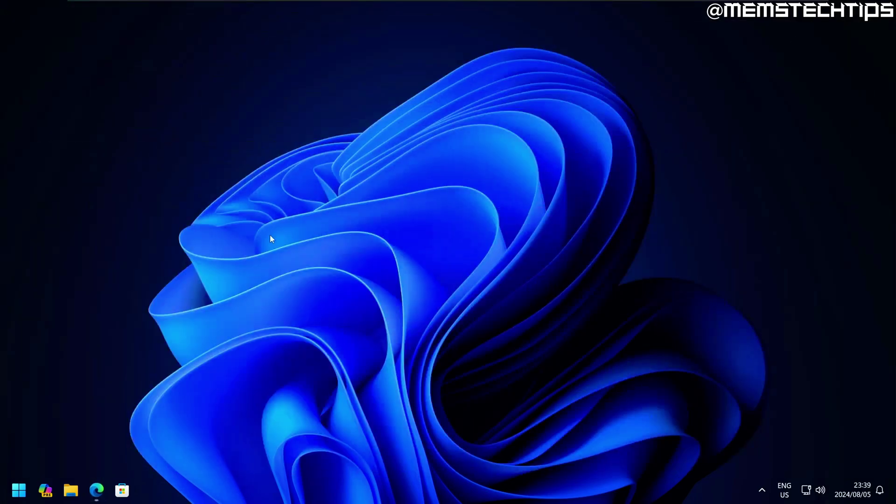
In Open-Shell settings, keep the Windows Aero skin with Reduce glass color on, and preview it.
left_click(25, 494)
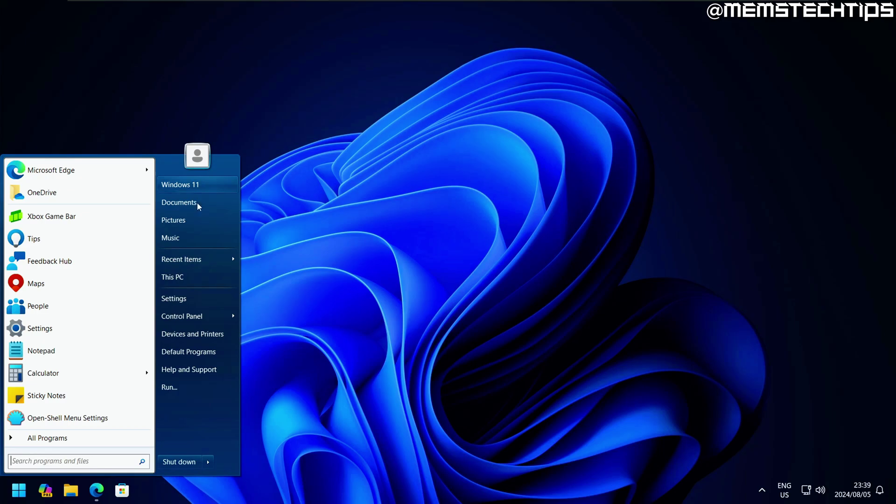
right_click(19, 490)
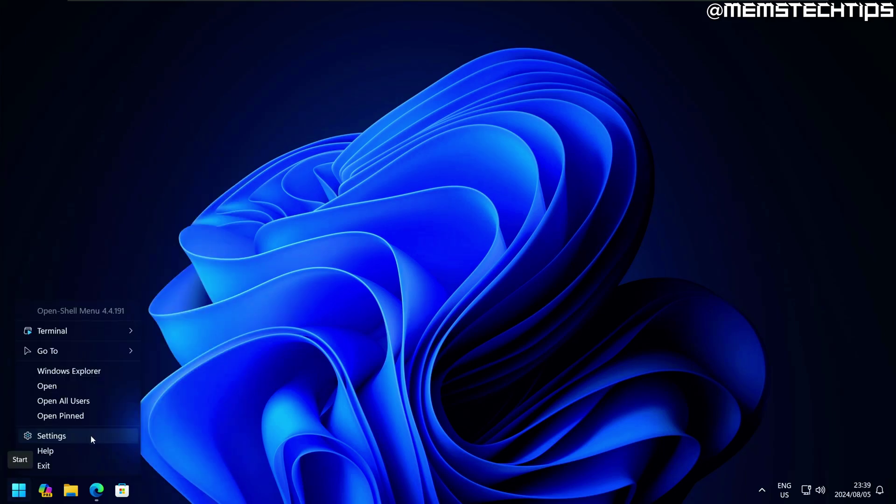
left_click(73, 436)
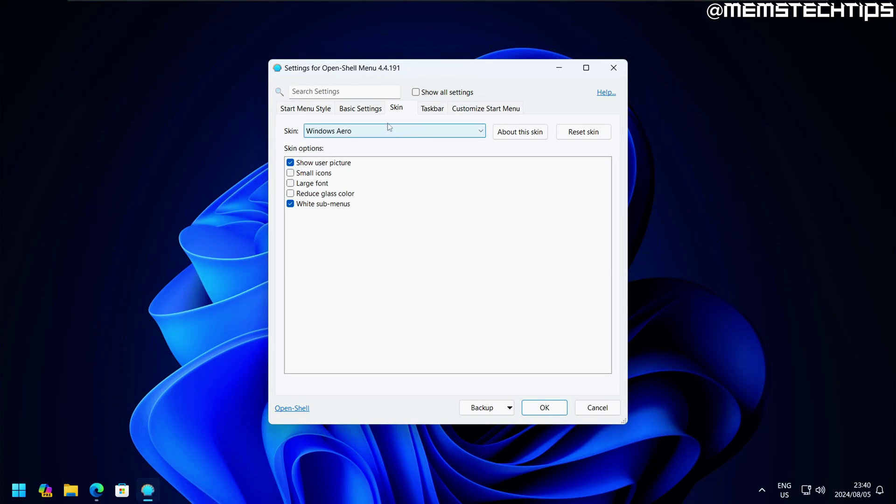
left_click(369, 133)
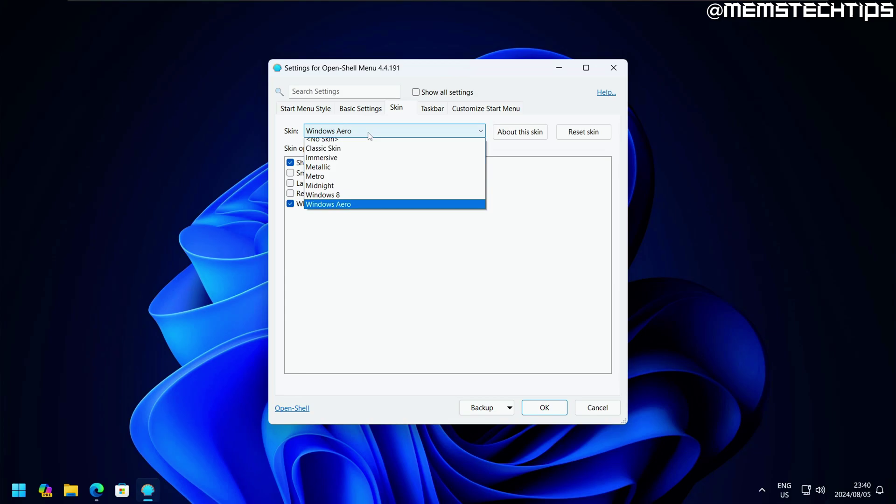
left_click(367, 134)
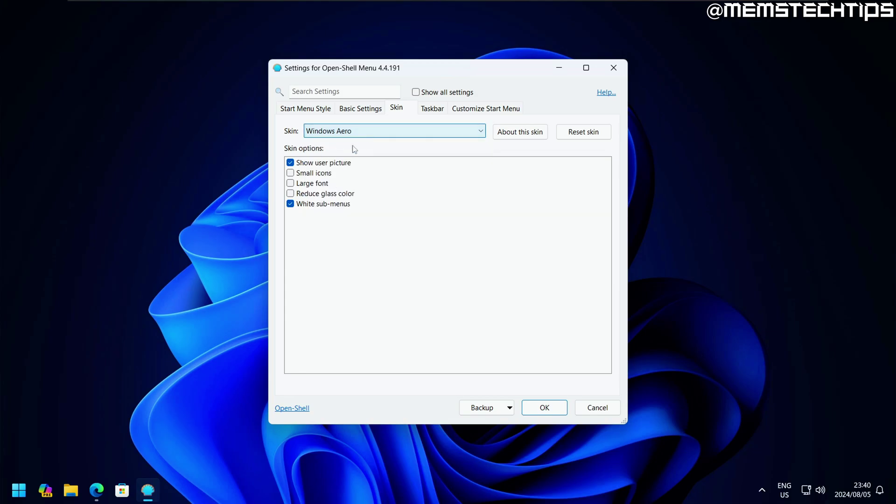
left_click(290, 195)
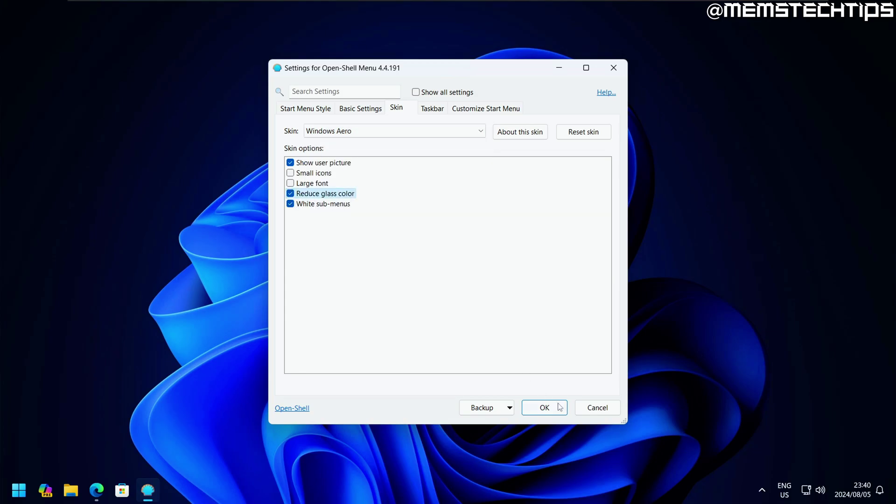
left_click(544, 408)
left_click(18, 490)
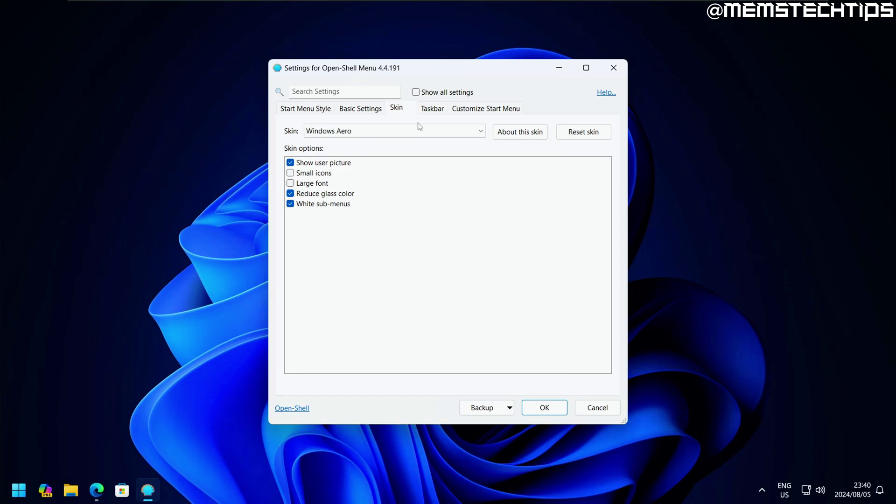
Switch the skin to Immersive, preview the dark Start menu, and reopen Open-Shell settings.
left_click(411, 134)
left_click(324, 152)
left_click(402, 131)
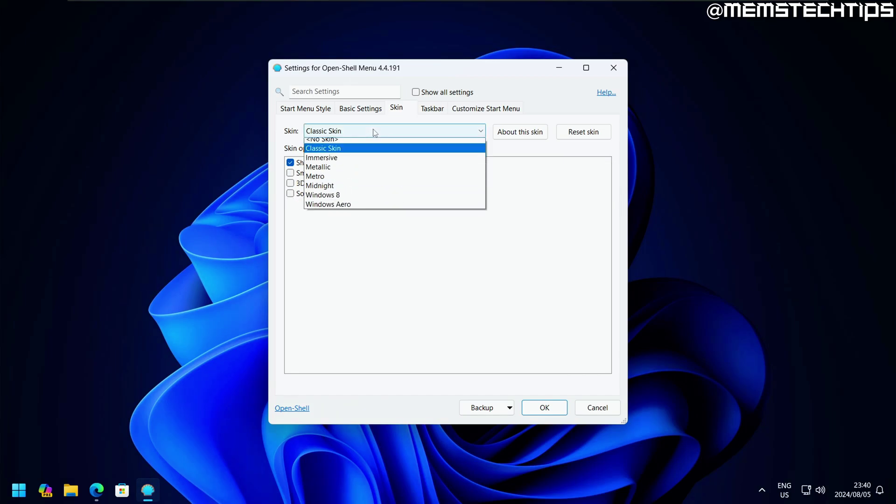
left_click(368, 163)
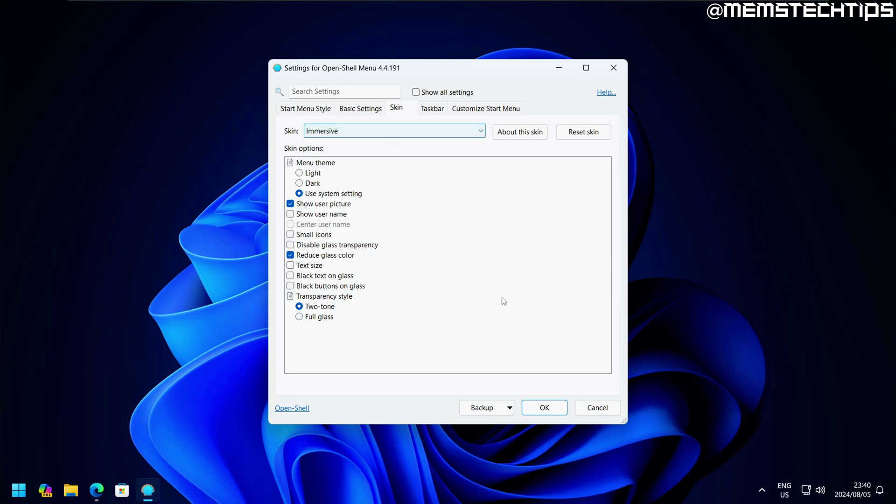
left_click(545, 407)
left_click(19, 491)
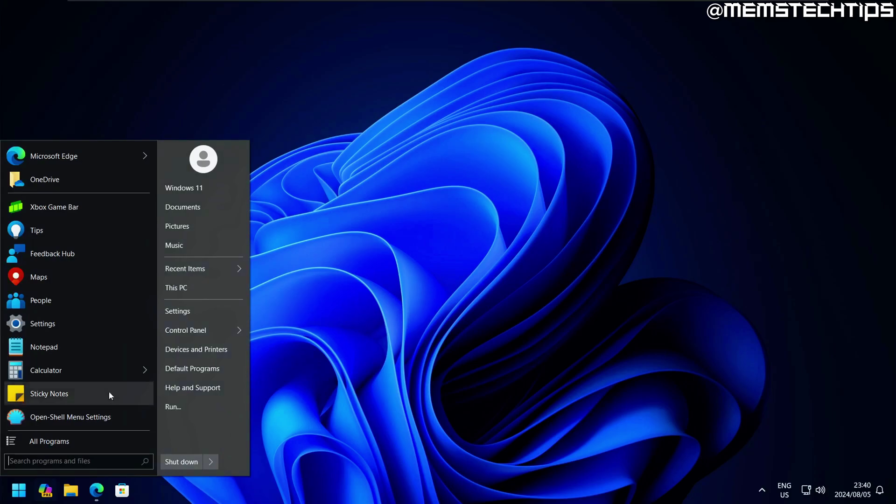
key("Escape")
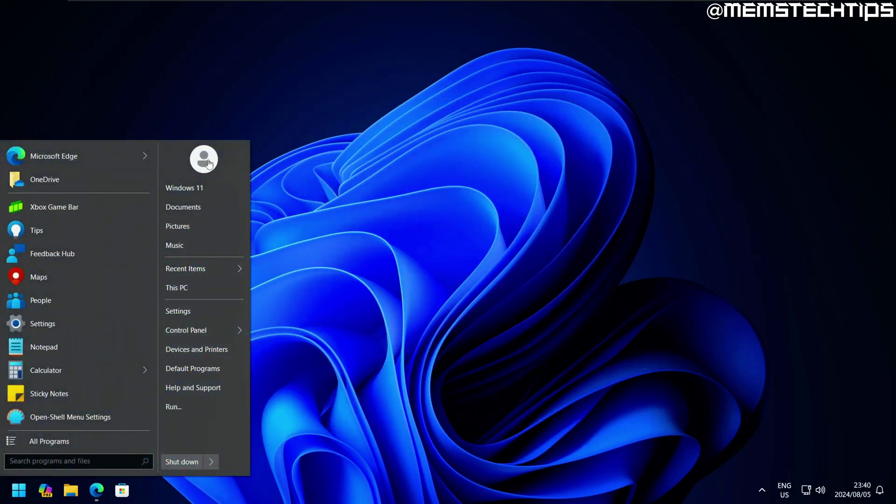
key("Escape")
right_click(26, 495)
left_click(59, 435)
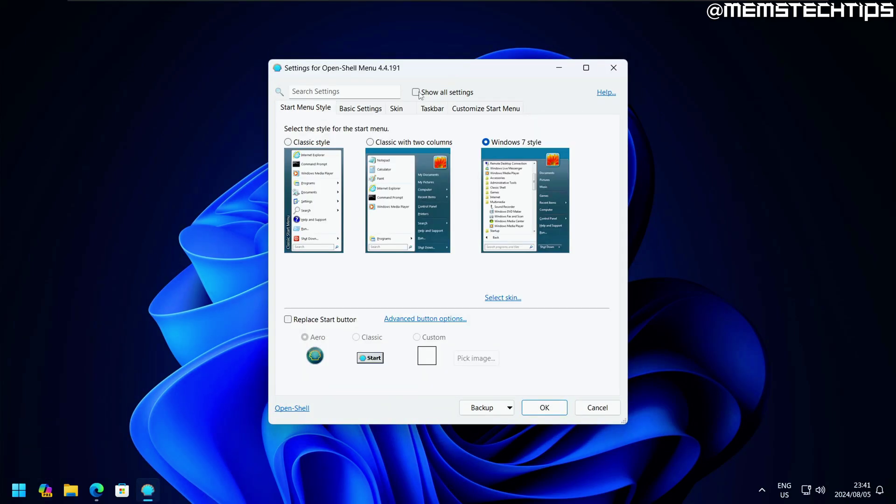
Under Show all settings, enable Override glass color set to white FFFFFF, and preview Start.
left_click(416, 93)
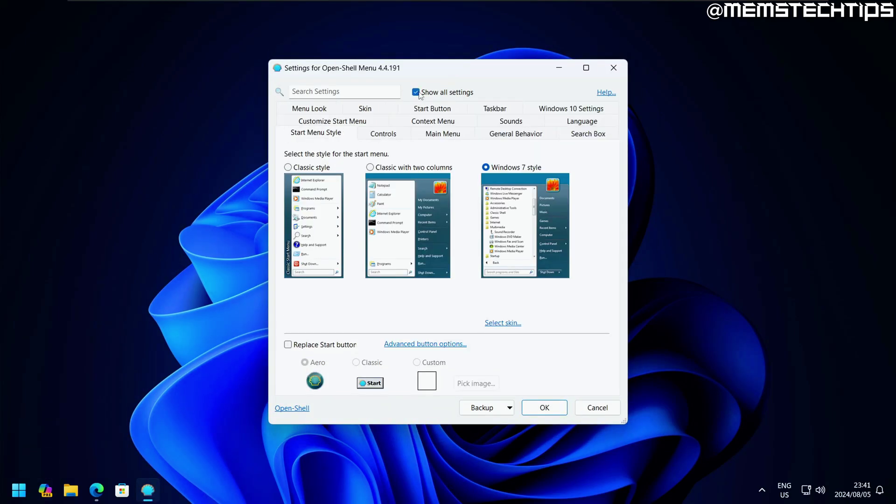
left_click(328, 112)
scroll(433, 257, "down", 5)
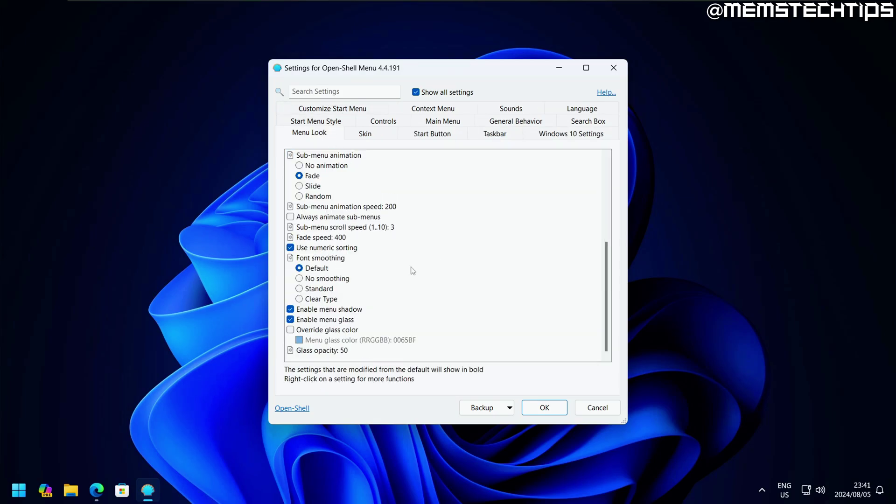
left_click(296, 330)
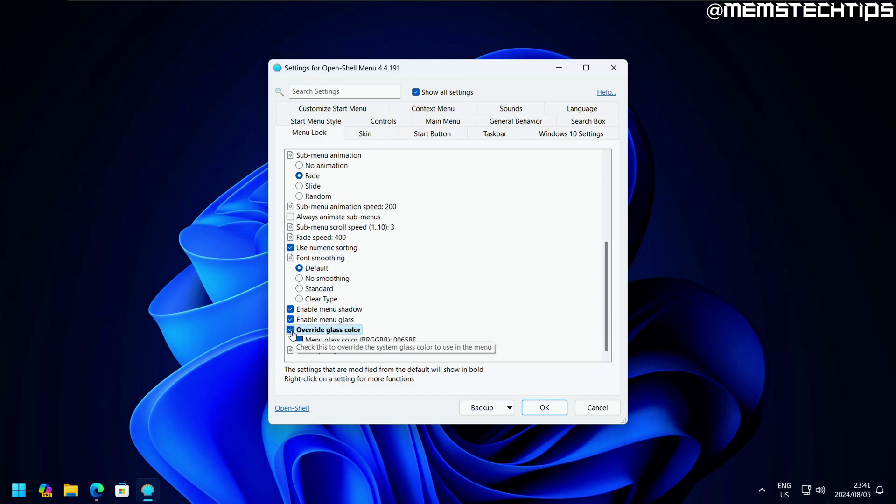
left_click(355, 341)
left_click(430, 340)
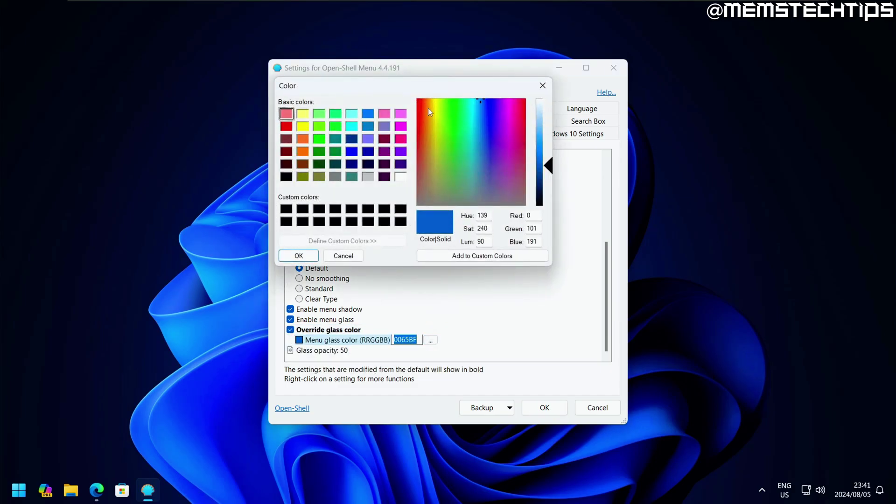
left_click_drag(548, 166, 548, 99)
left_click(299, 256)
left_click(322, 351)
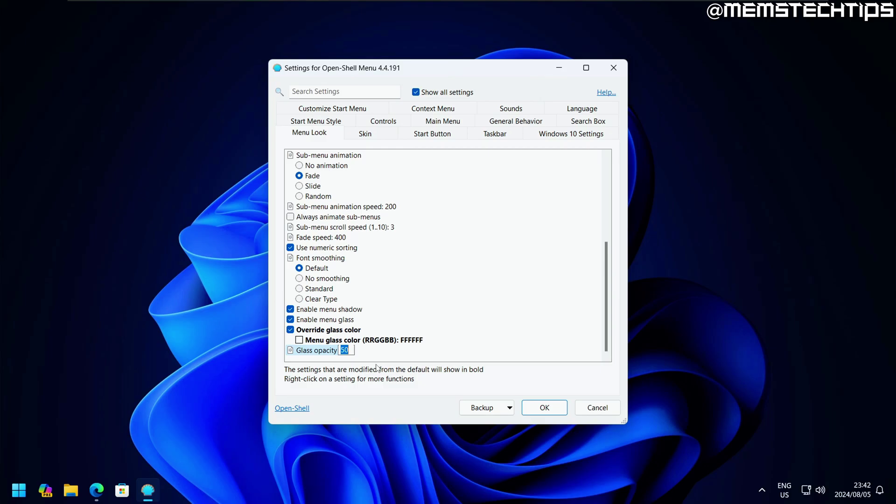
left_click(544, 408)
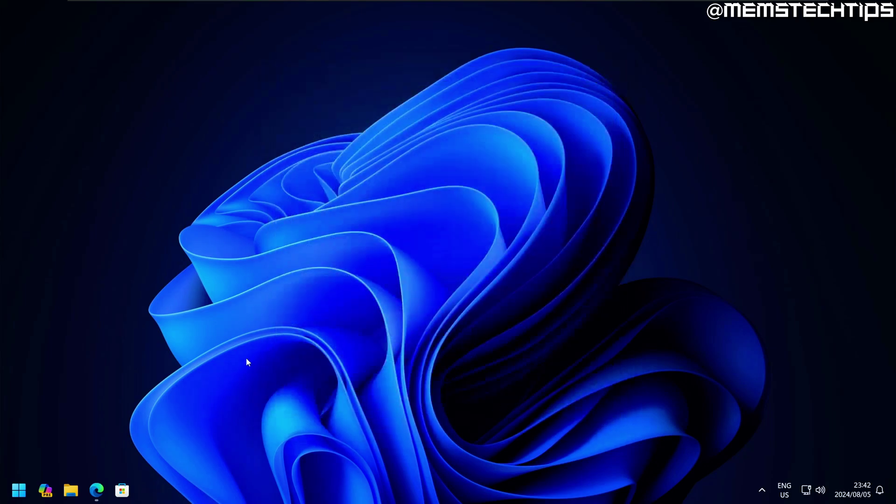
left_click(29, 489)
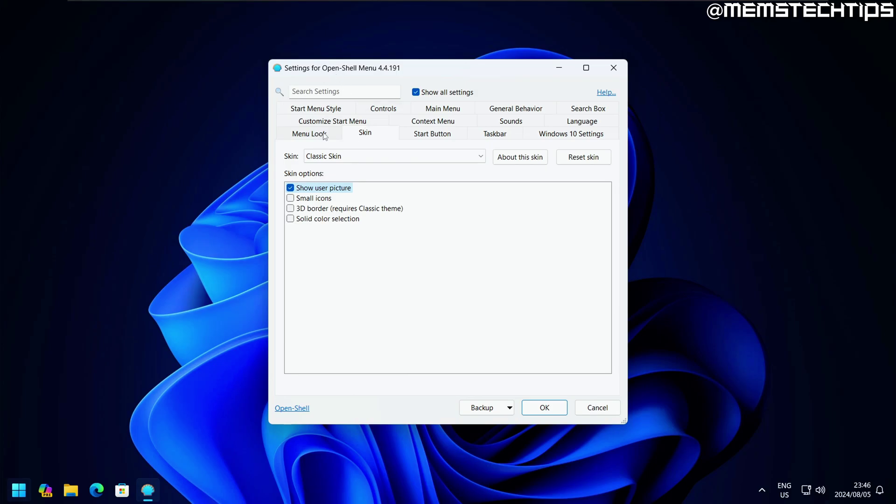
Change the Start menu skin to Windows Aero and close settings.
left_click(384, 156)
left_click(438, 167)
left_click(545, 408)
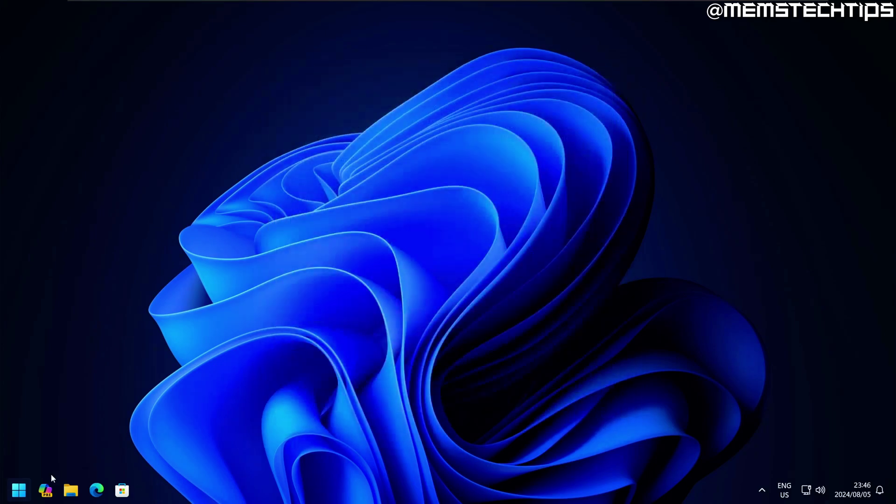
Open the Aero-skinned Open-Shell Start menu and launch Microsoft Edge from it.
left_click(18, 490)
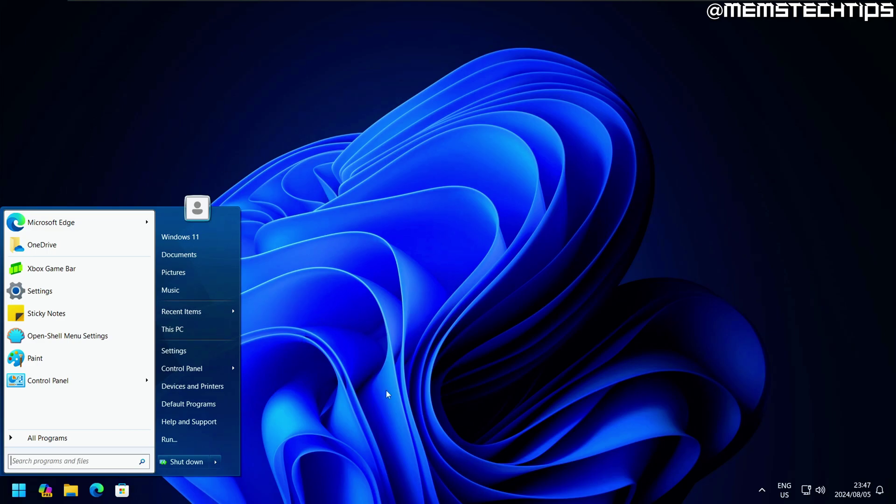
left_click(86, 220)
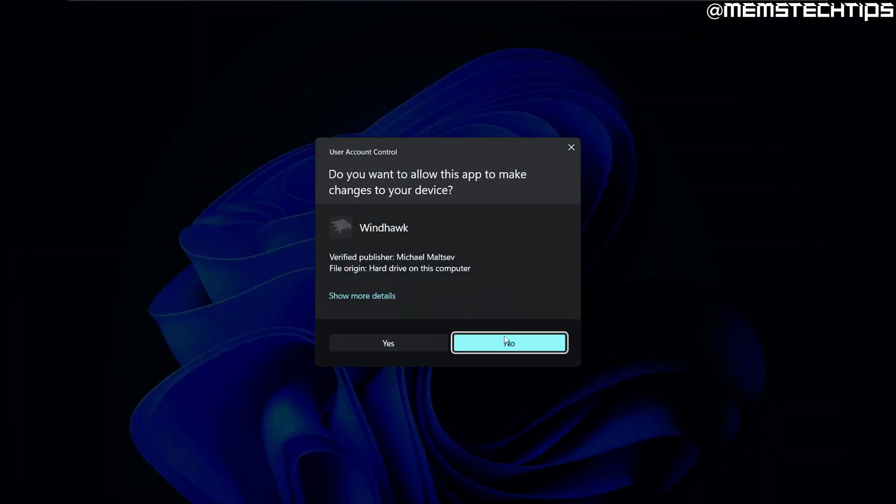
Install Windhawk from windhawk_setup.exe and view the Windows 11 Start Menu Styler mod's details.
left_click(421, 343)
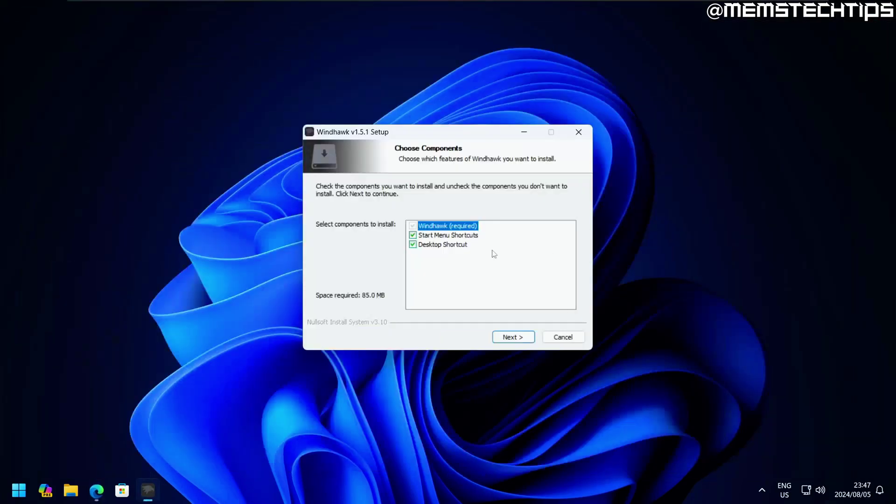
left_click(511, 338)
left_click(513, 338)
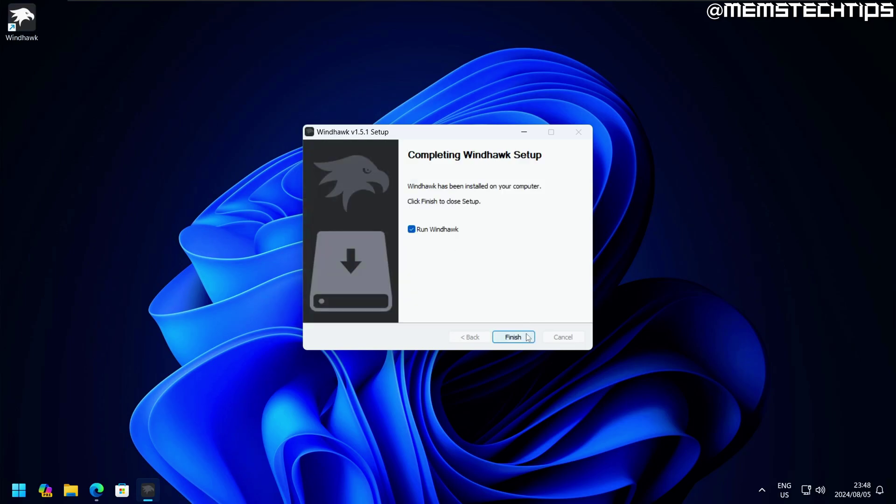
left_click(512, 337)
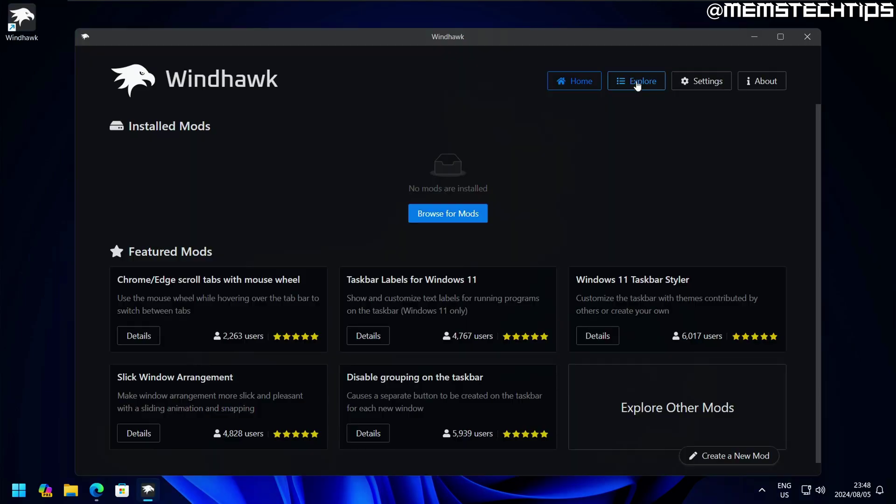
left_click(638, 86)
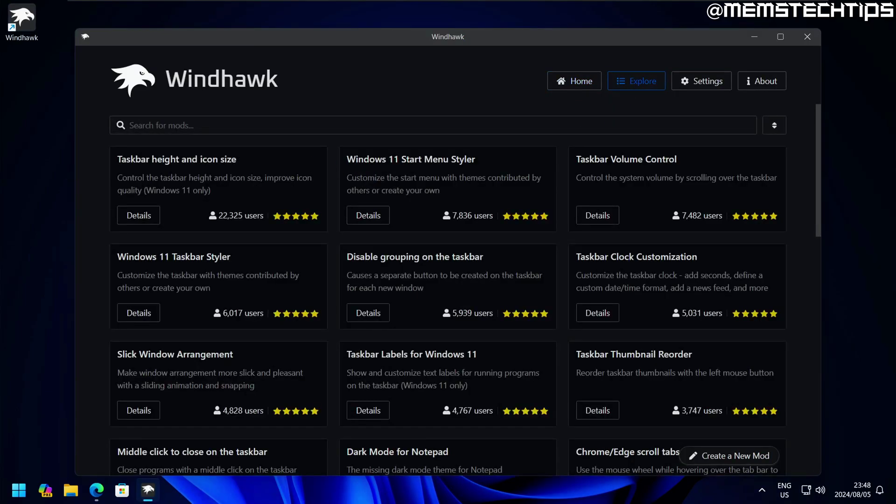
left_click(366, 218)
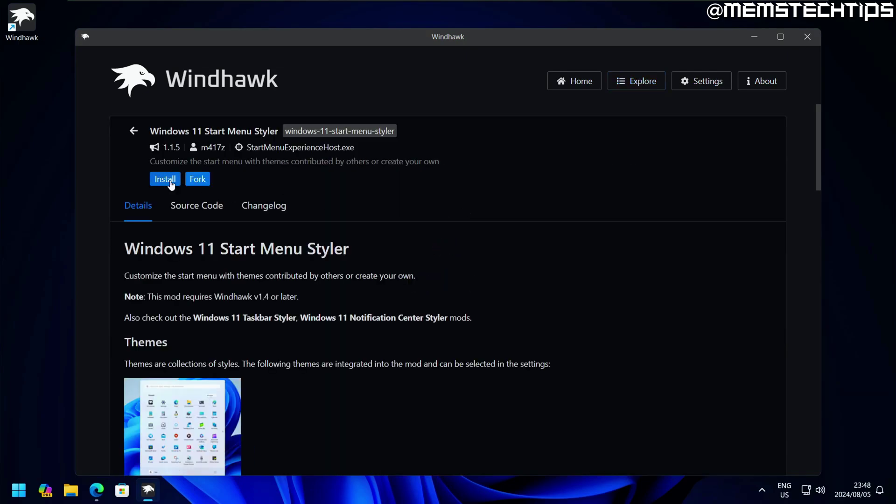
Install Start Menu Styler, save the TranslucentStartMenu theme, minimize Windhawk and open Start to check it.
left_click(171, 182)
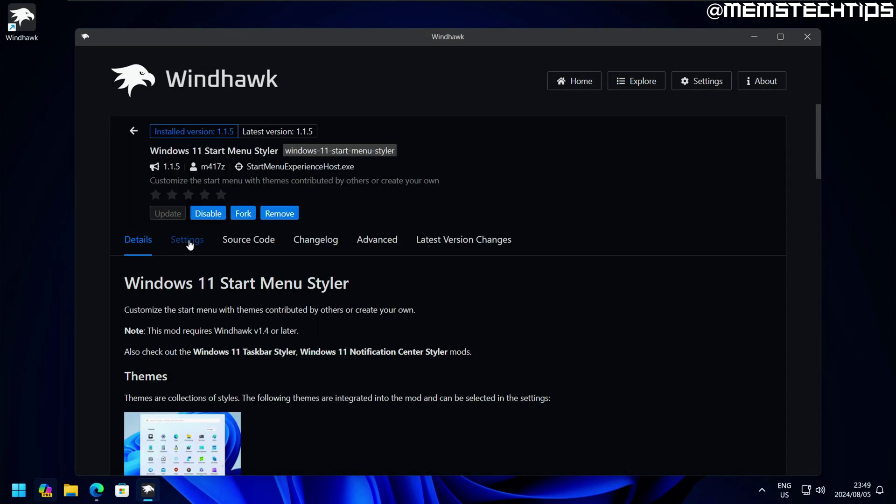
left_click(188, 242)
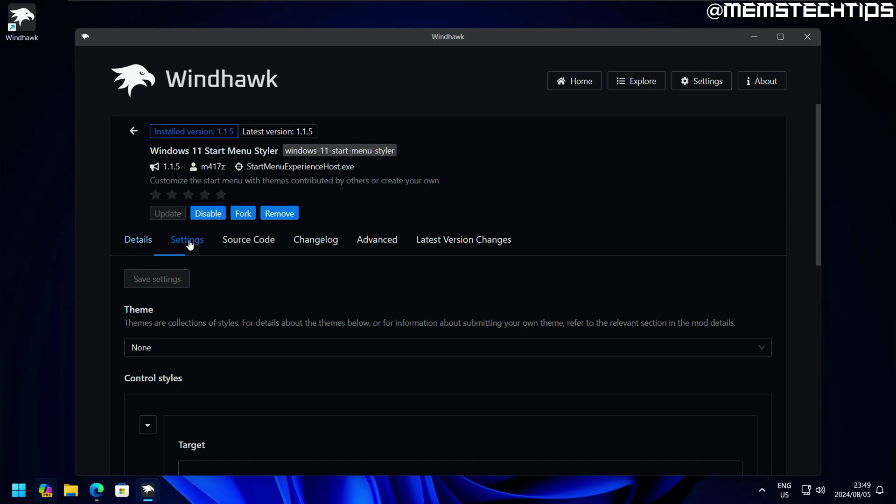
scroll(186, 238, "down", 2)
left_click(203, 234)
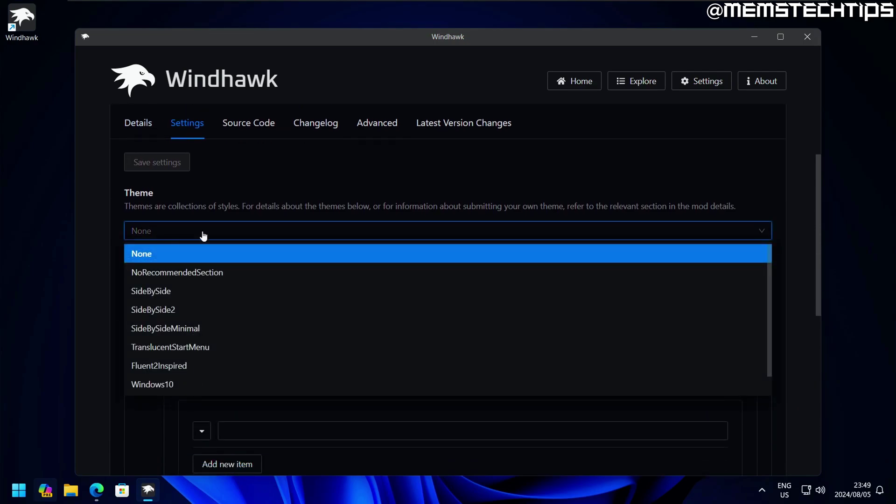
left_click(199, 350)
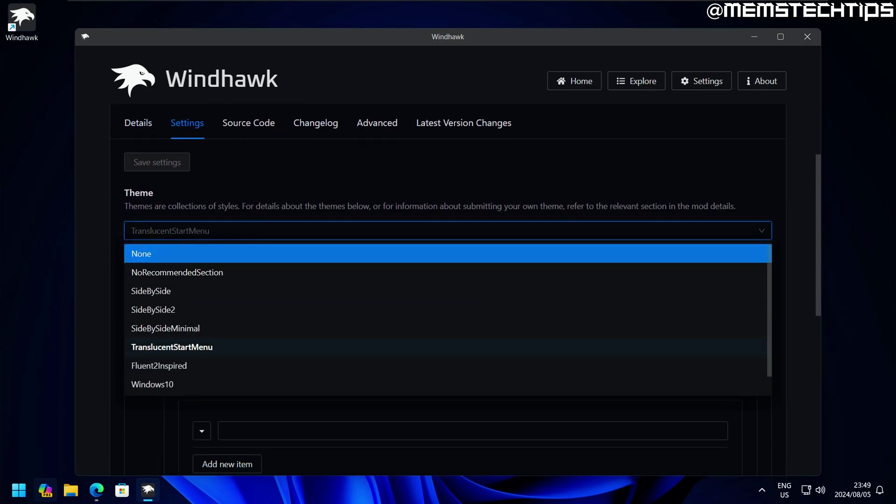
left_click(159, 162)
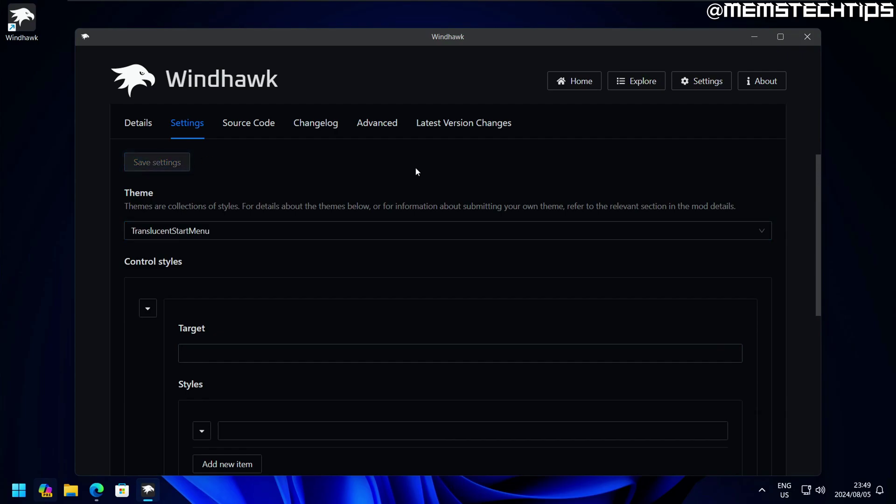
left_click(755, 39)
left_click(19, 496)
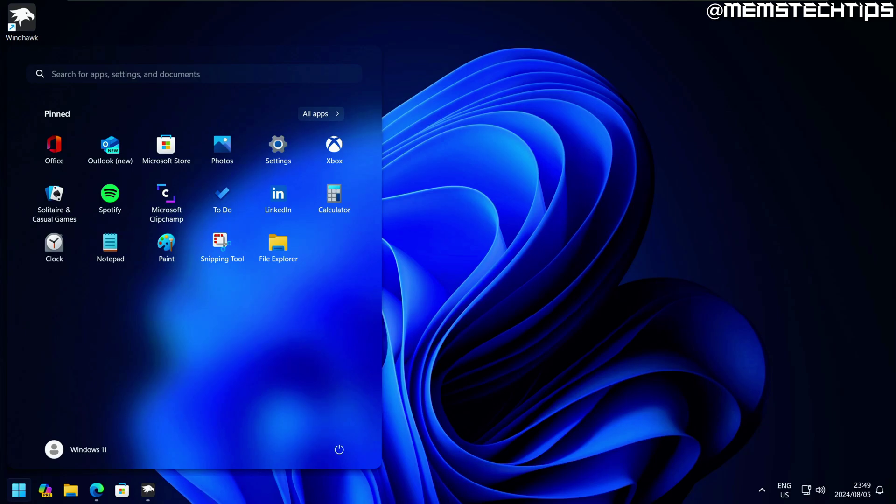
Scroll through the translucent Start menu's All apps list, then return to Pinned apps.
left_click(328, 116)
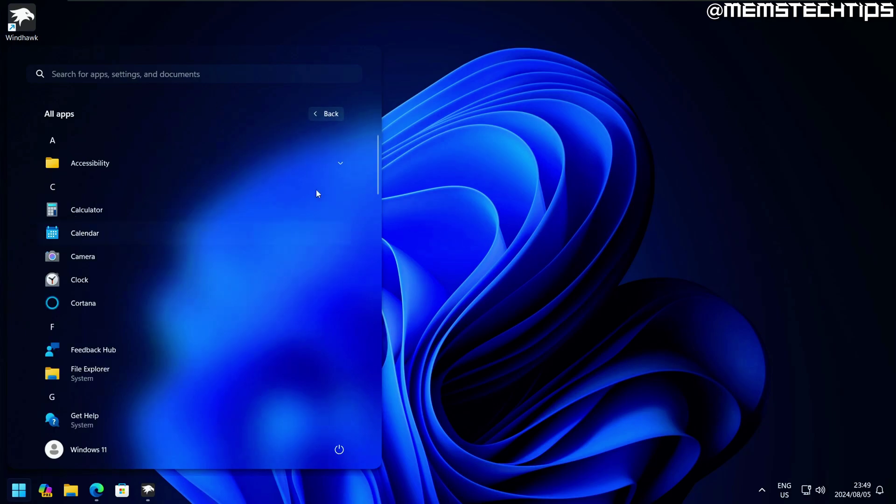
scroll(362, 159, "down", 5)
scroll(335, 224, "down", 6)
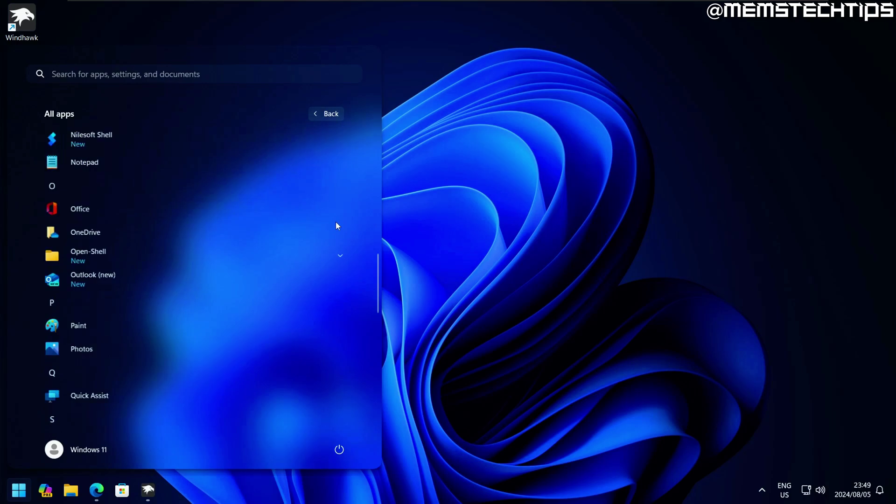
scroll(328, 252, "up", 10)
scroll(326, 297, "up", 3)
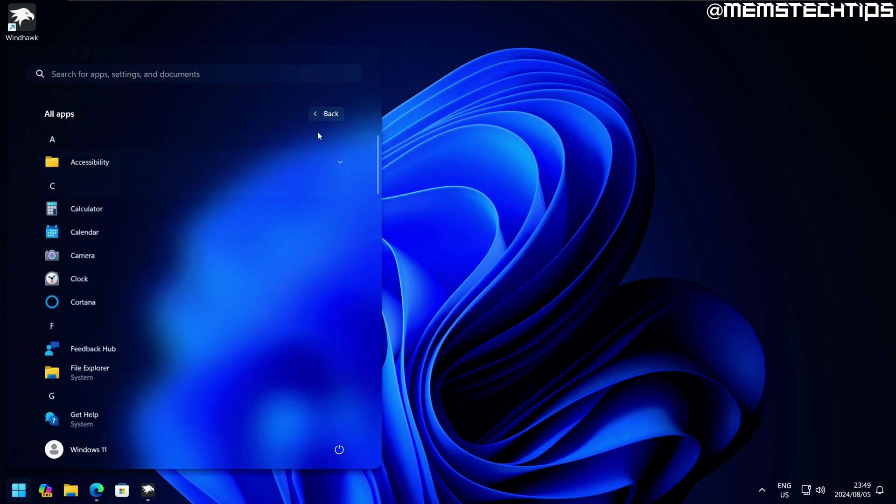
left_click(327, 114)
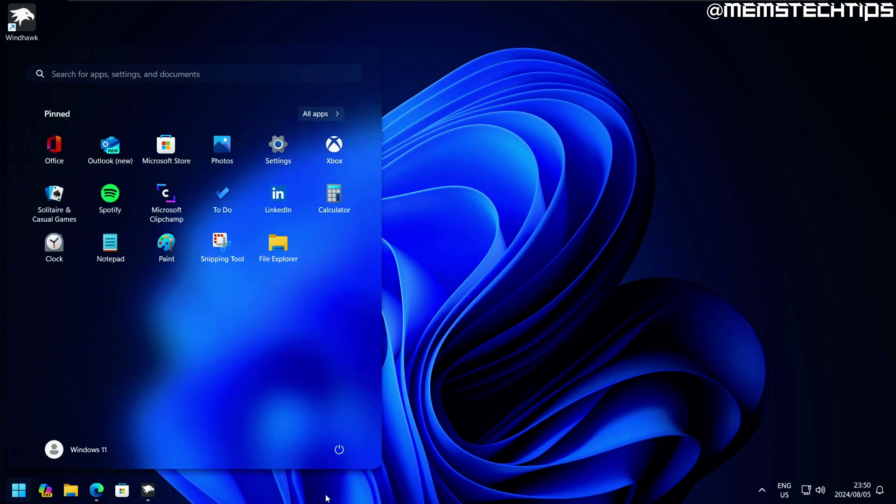
Exit TranslucentTB from its icon in the hidden tray icons flyout.
left_click(527, 419)
left_click(762, 491)
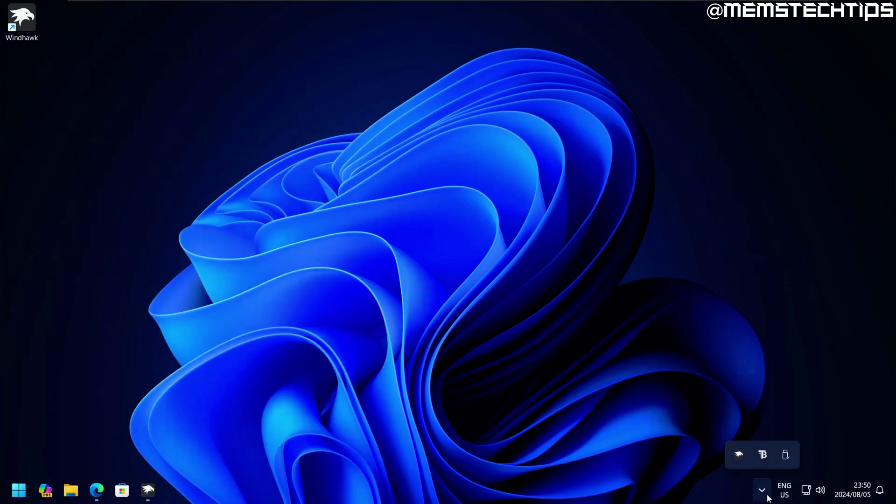
right_click(786, 454)
left_click(786, 447)
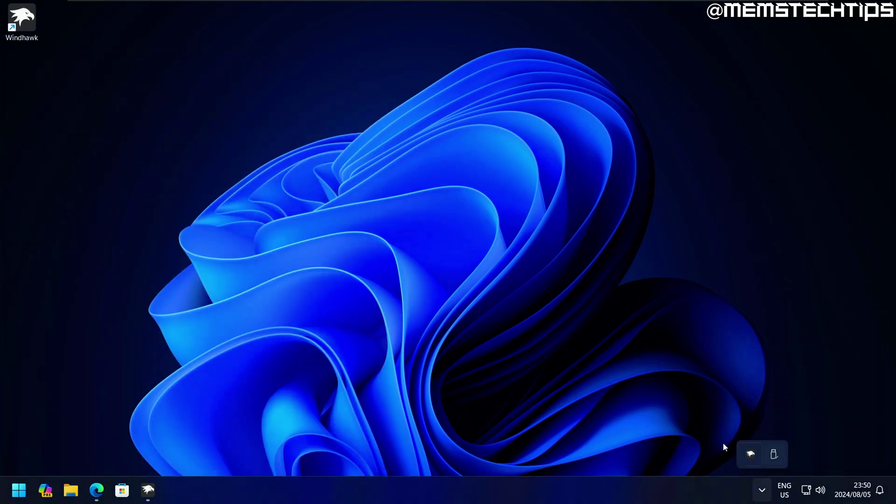
left_click(379, 413)
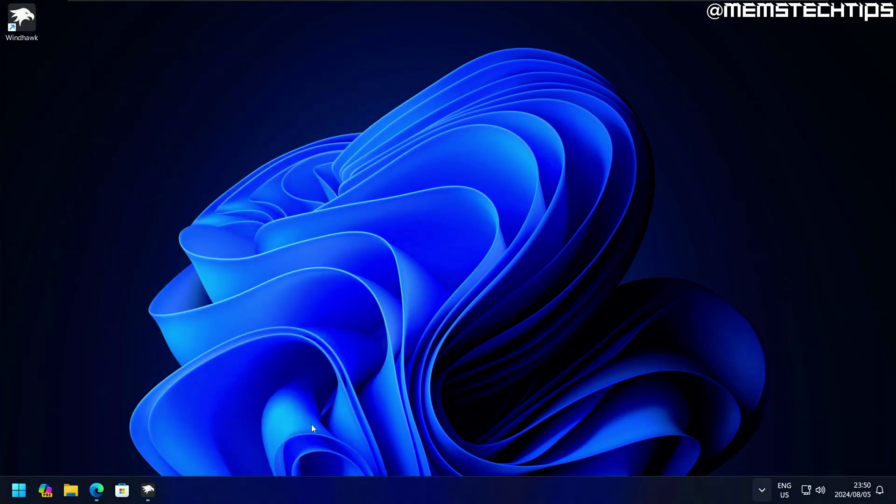
In Windhawk, install Windows 11 Taskbar Styler and save the TranslucentTaskbar theme.
left_click(147, 495)
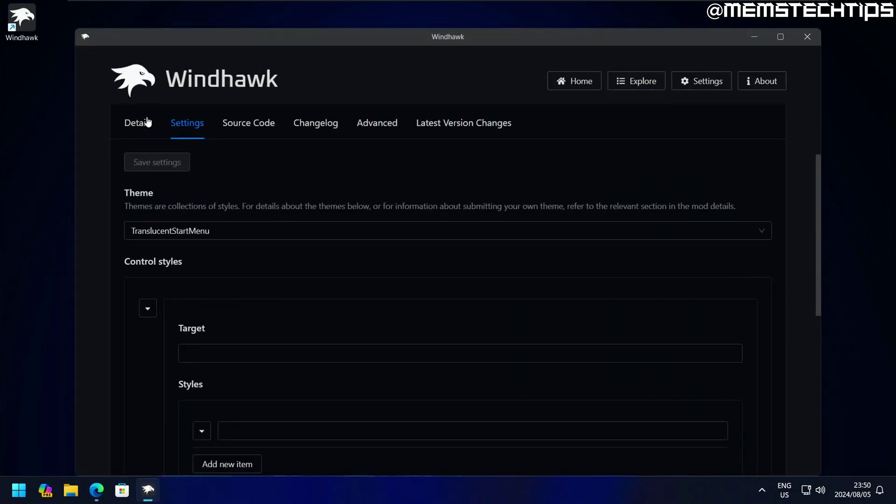
key("alt+Left")
left_click(140, 312)
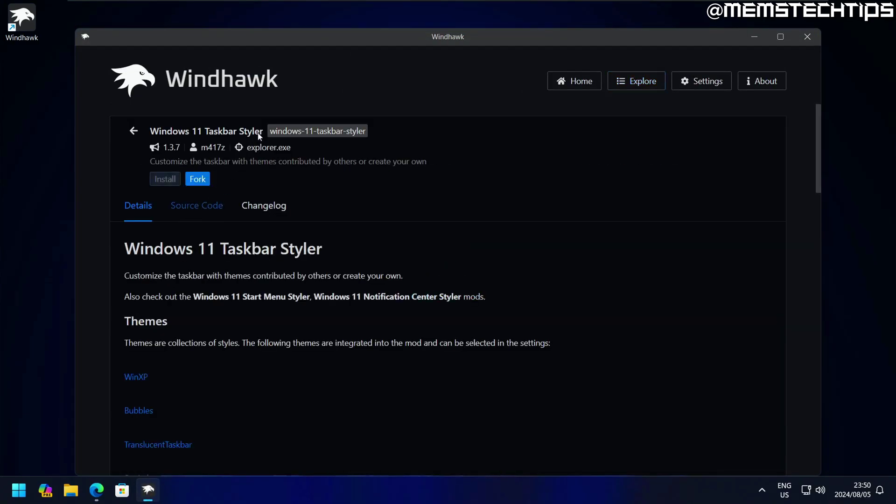
left_click(161, 178)
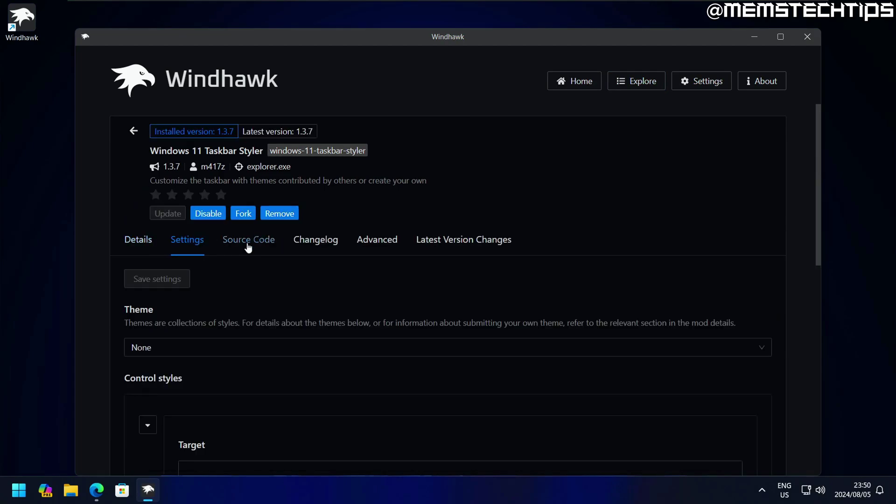
left_click(176, 350)
left_click(198, 250)
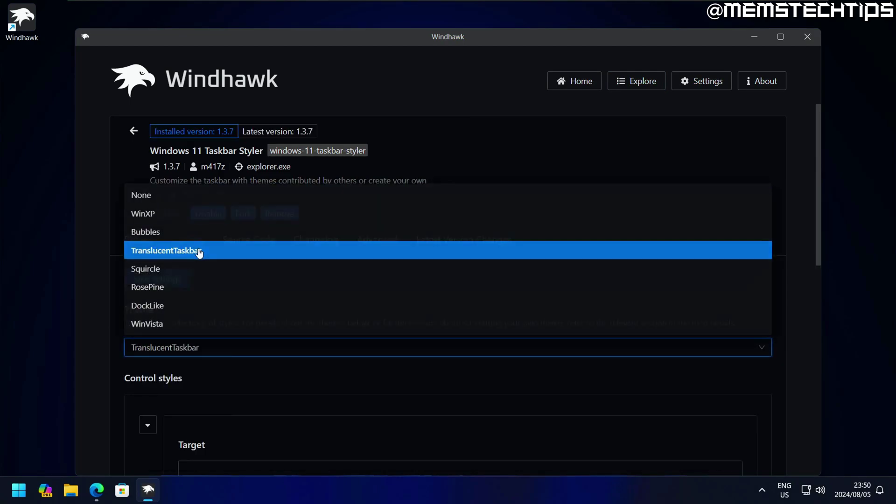
left_click(184, 278)
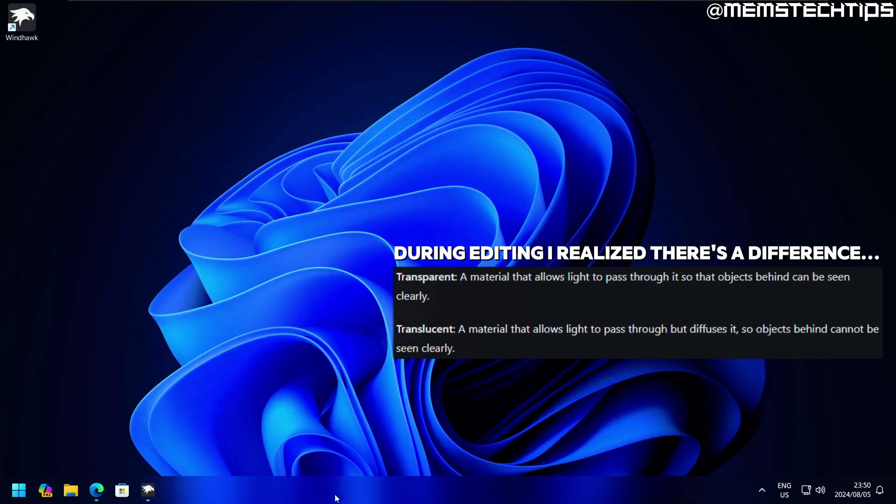
Check the Start menu, then disable the Windows 11 Taskbar Styler mod in Windhawk.
left_click(17, 490)
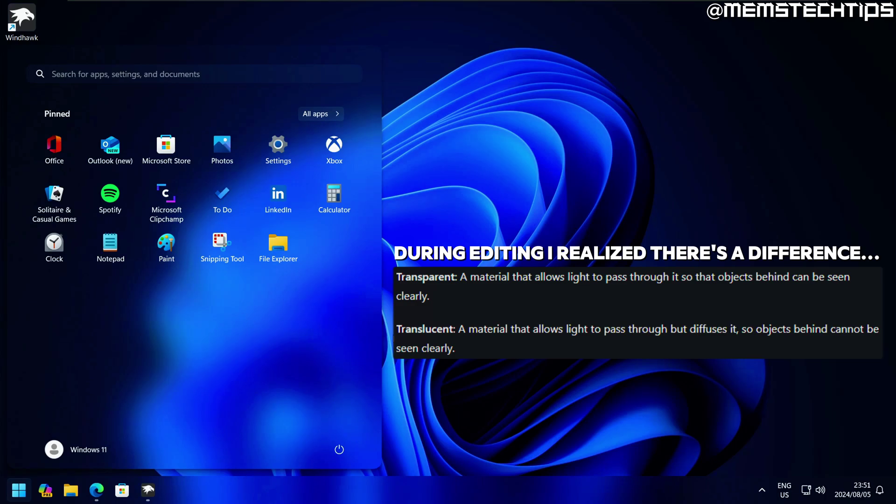
left_click(148, 491)
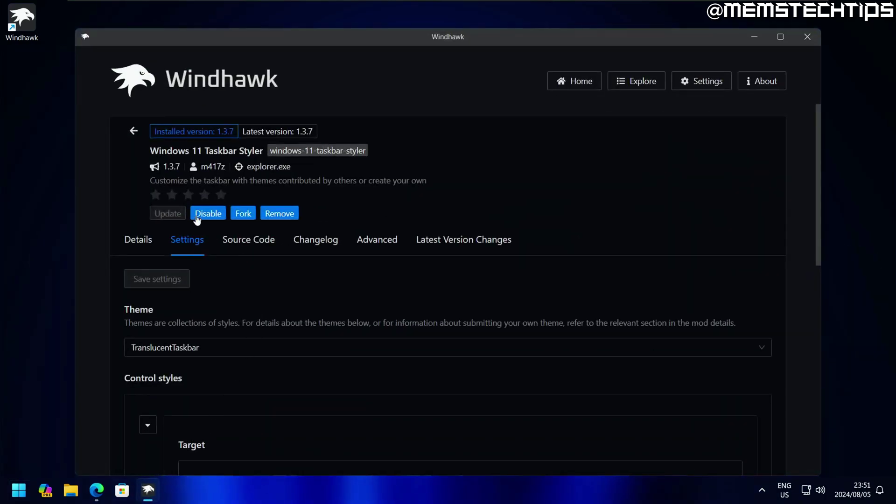
left_click(198, 217)
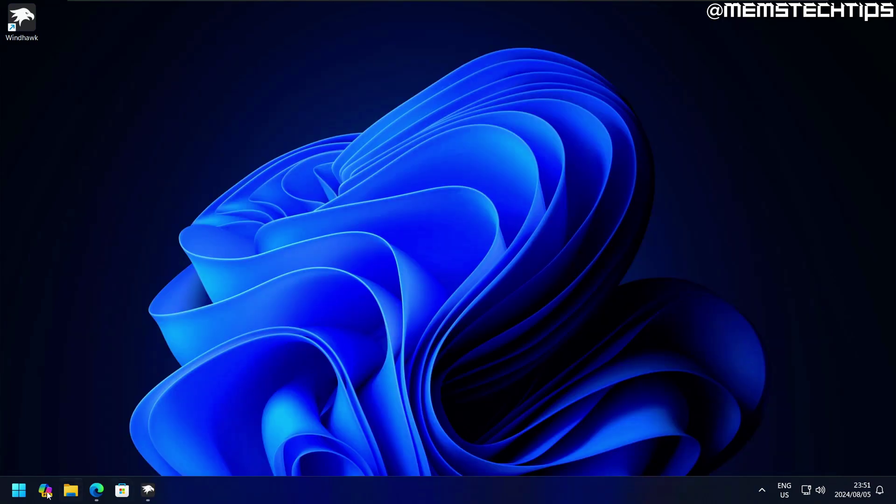
Reopen Start, scroll the All apps list, and return to the pinned apps.
left_click(19, 490)
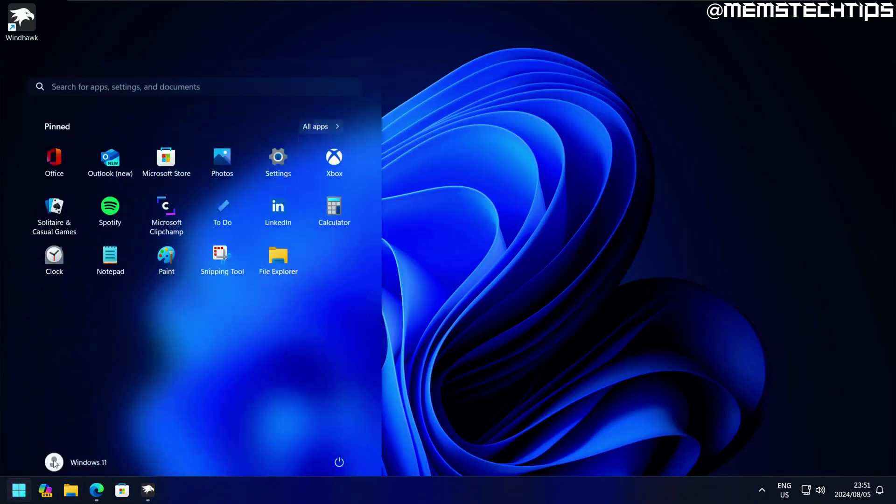
left_click(328, 116)
scroll(168, 303, "down", 10)
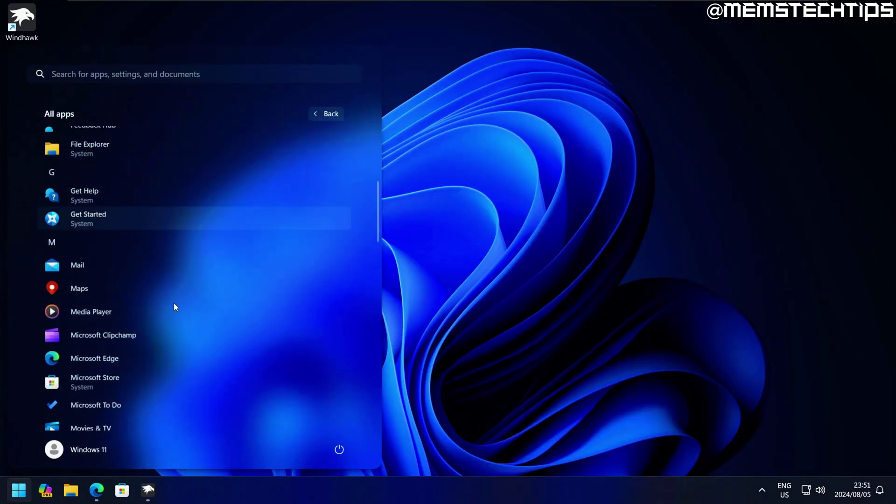
scroll(164, 297, "down", 8)
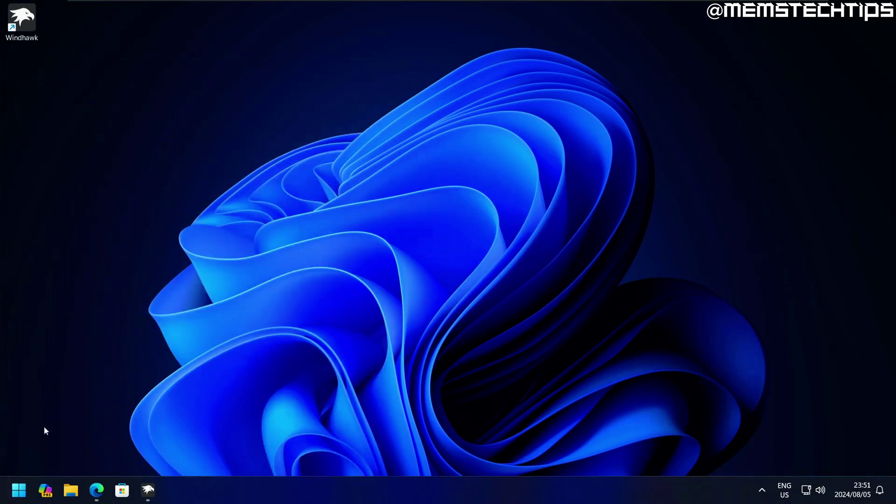
left_click(18, 490)
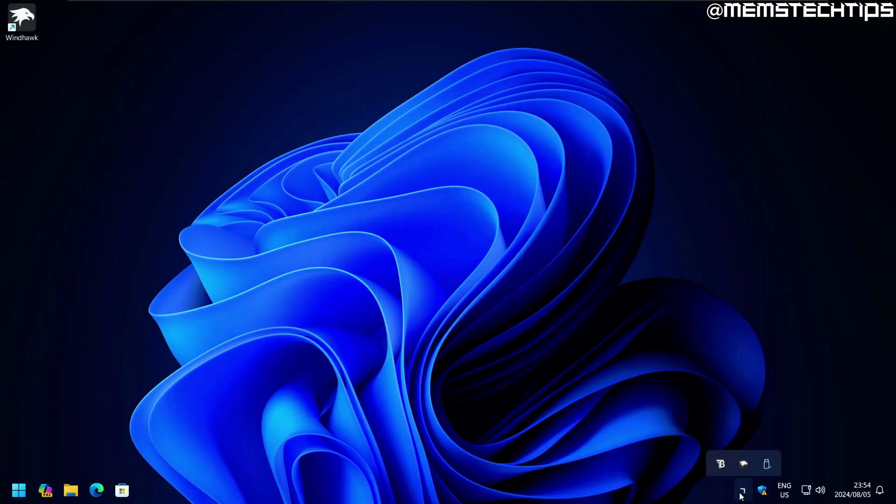
Switch TranslucentTB's Desktop taskbar style from Opaque to Clear.
left_click(721, 454)
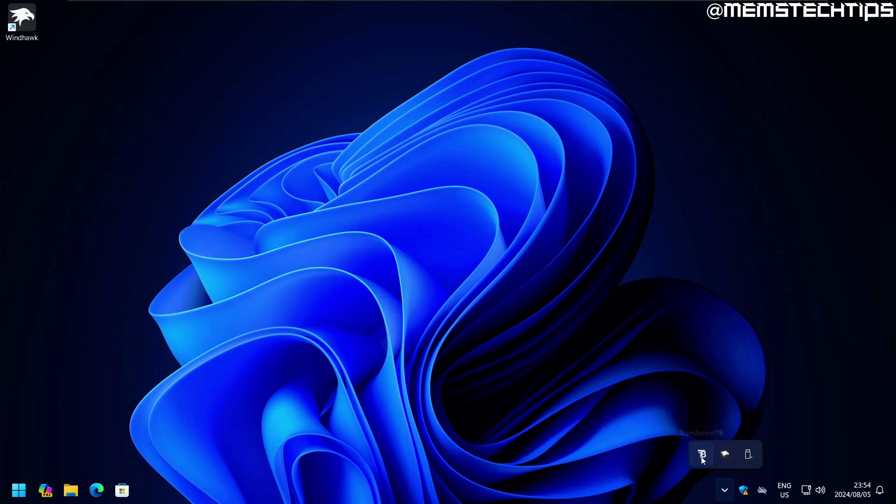
left_click(702, 454)
left_click(690, 444)
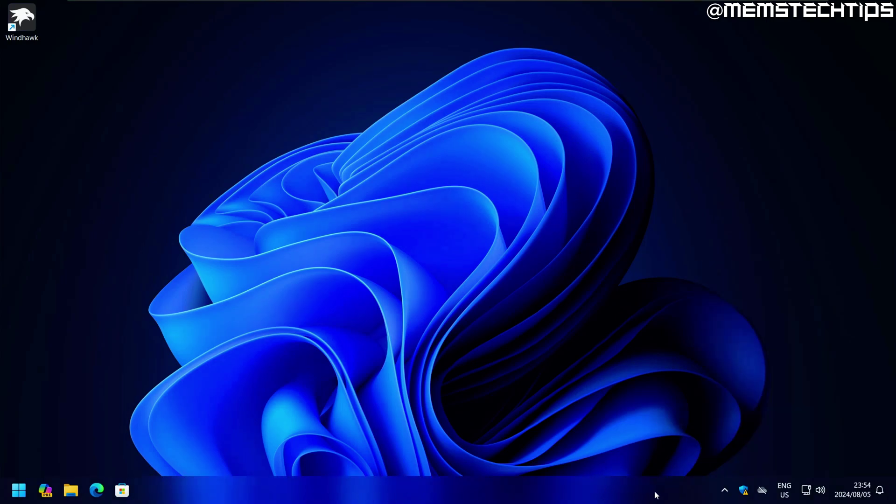
left_click(21, 21)
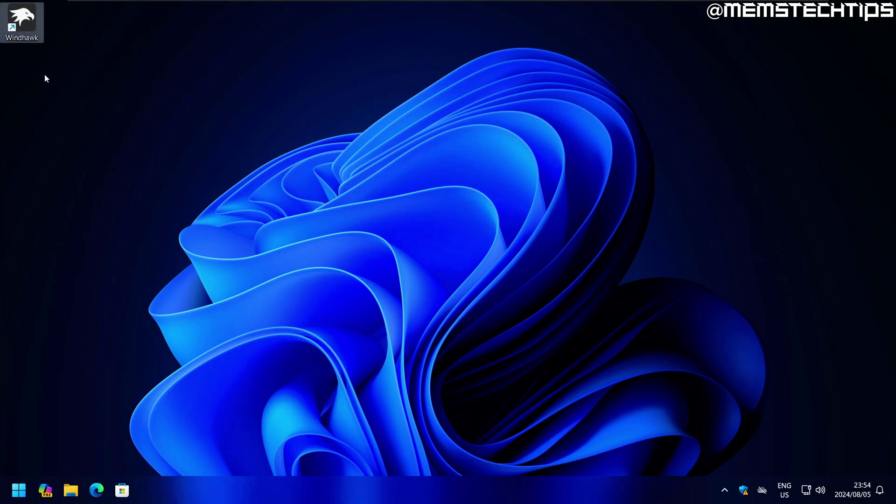
left_click(725, 491)
left_click(726, 447)
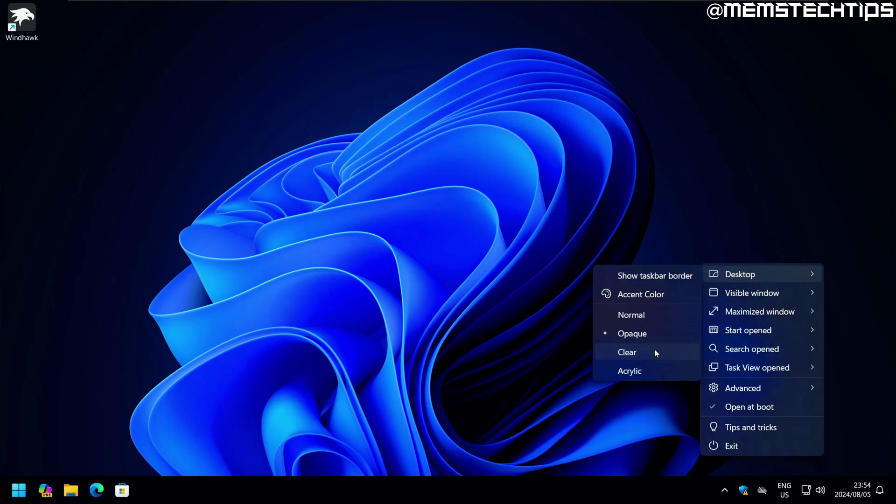
left_click(655, 348)
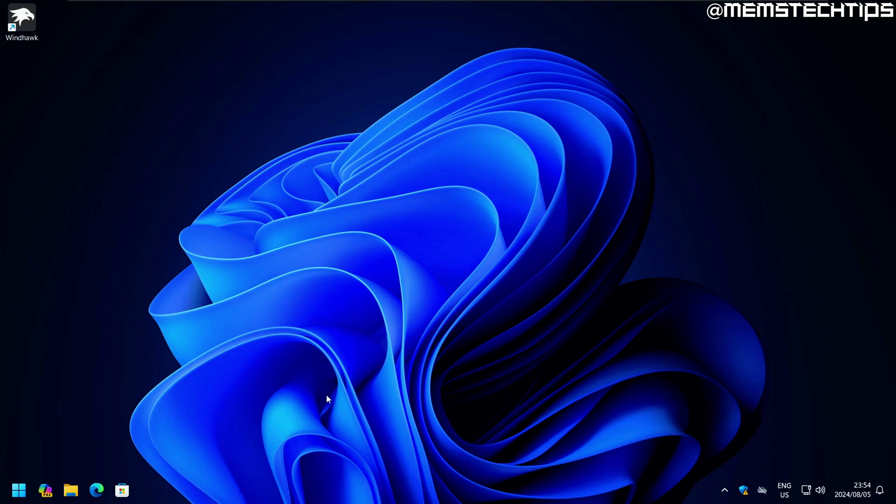
Open a File Explorer window, drag it left, then bring up the Open-Shell Start menu.
left_click(72, 487)
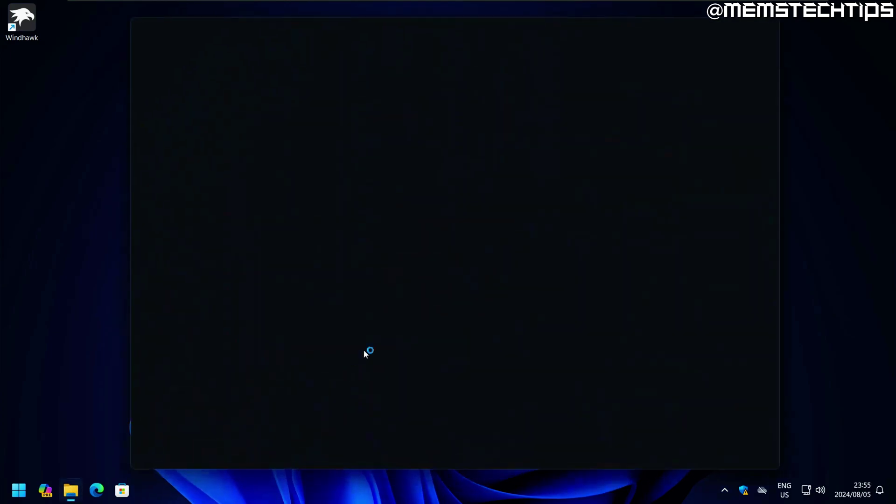
mouse_move(548, 27)
left_mouse_down()
mouse_move(541, 83)
mouse_move(389, 85)
mouse_move(661, 87)
mouse_move(381, 80)
mouse_move(528, 38)
mouse_move(531, 23)
left_mouse_up()
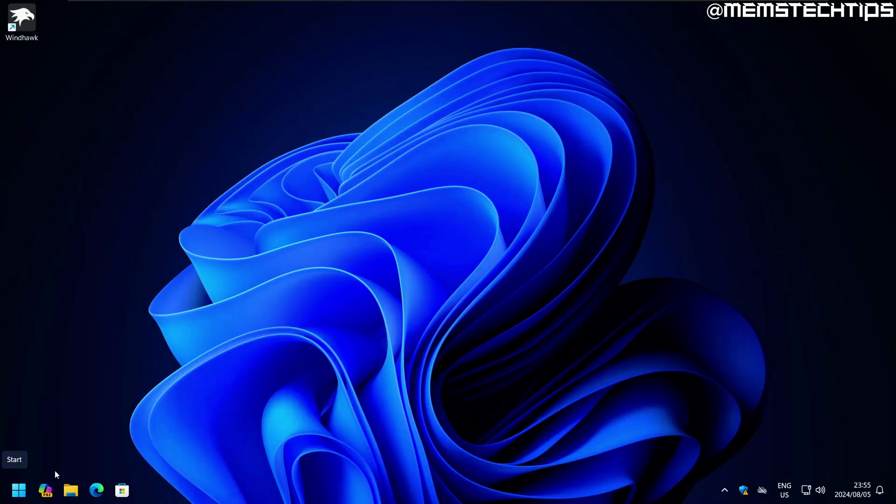
left_click(19, 490)
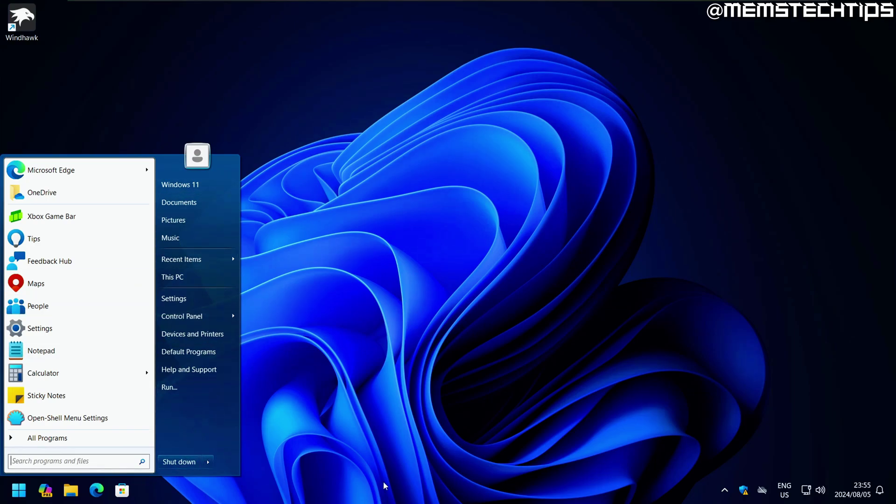
Open the native Windows 11 Start menu with Shift+Win, close it, then reopen it.
key("shift+super")
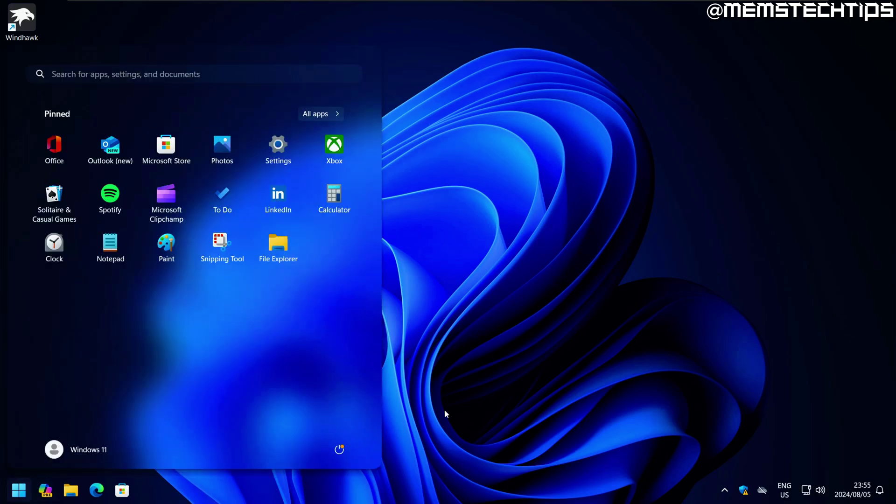
left_click(332, 496)
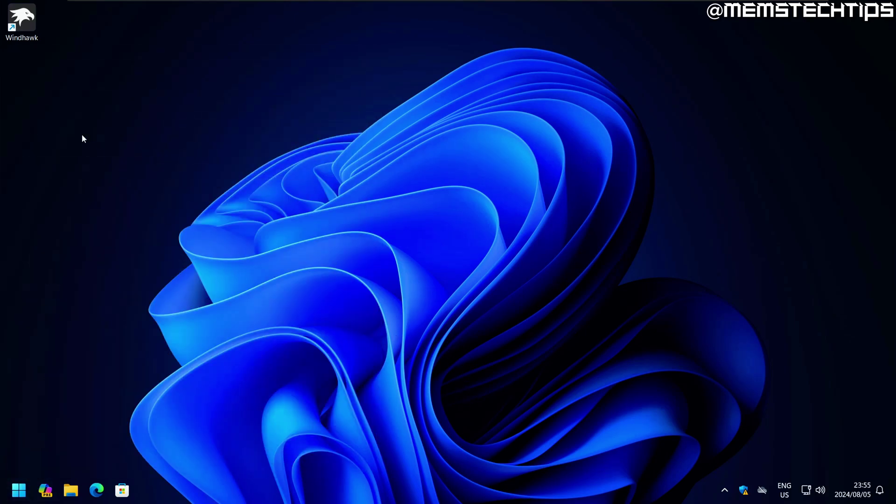
left_click(29, 492)
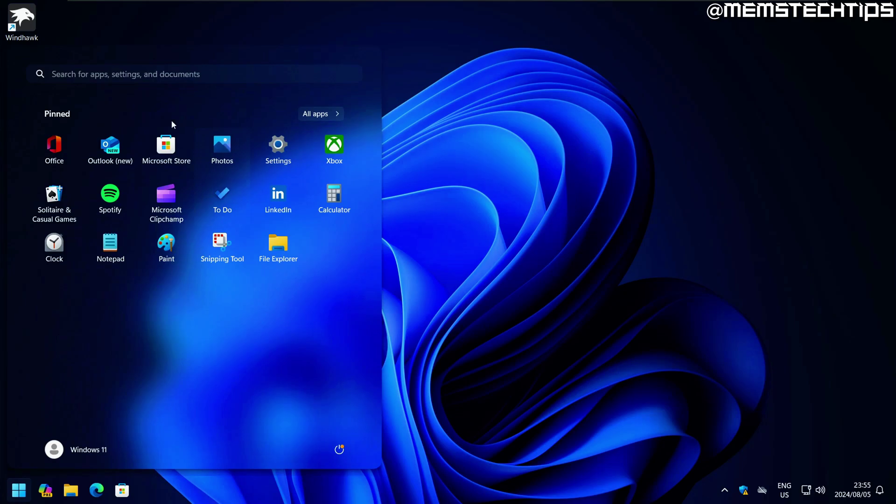